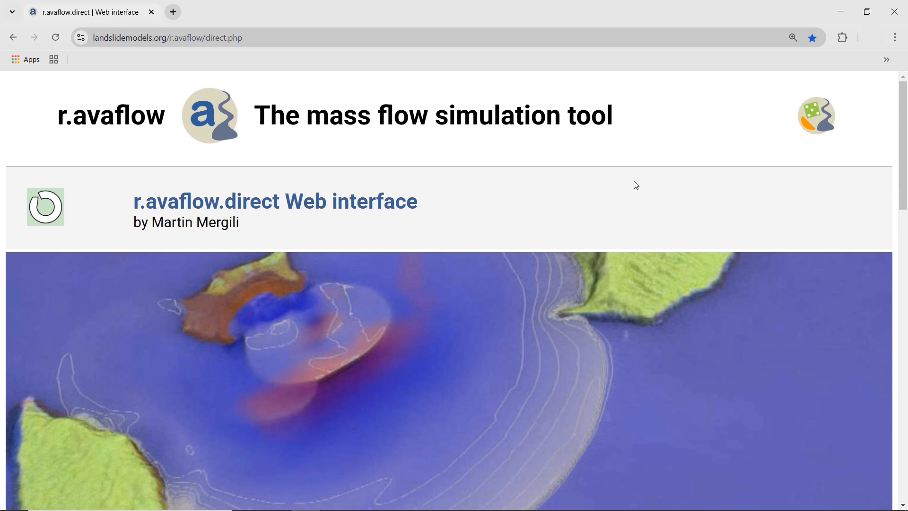
Download the r.avaflow 4.0W executable for Windows from the r.avaflow.direct page.
{"action": "left_click_drag", "start_coordinate": [246, 37], "coordinate": [97, 36]}
{"action": "left_click", "coordinate": [641, 194]}
{"action": "scroll", "coordinate": [636, 197], "scroll_direction": "down", "scroll_amount": 10}
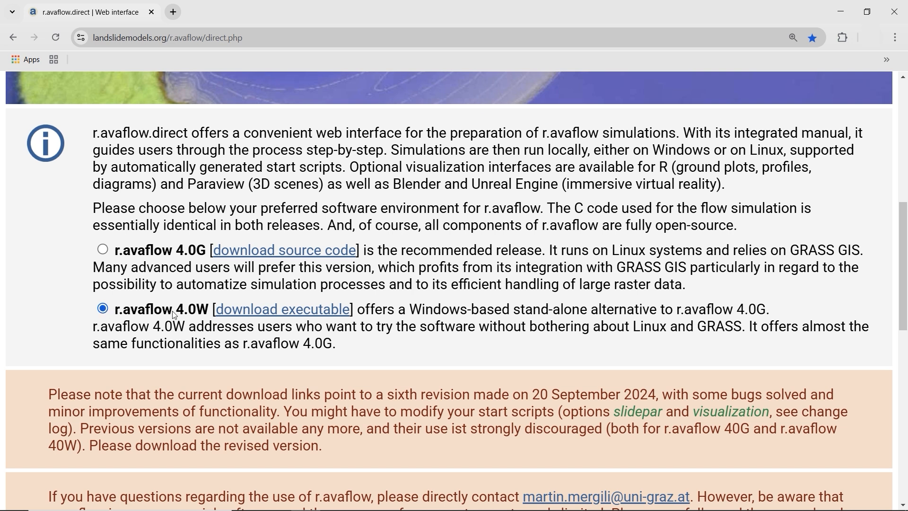
{"action": "left_click", "coordinate": [254, 312]}
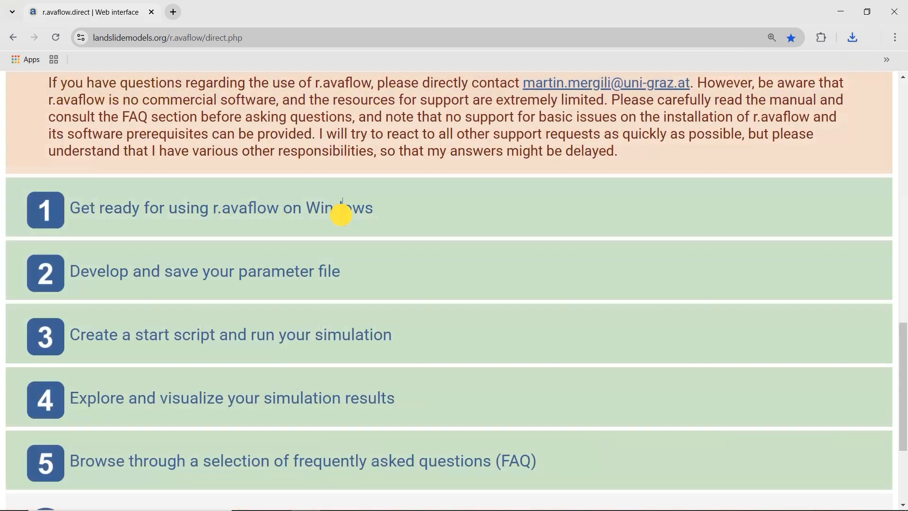
Read the software prerequisites in the section on getting ready for r.avaflow on Windows, then collapse it.
{"action": "left_click", "coordinate": [335, 208]}
{"action": "scroll", "coordinate": [189, 212], "scroll_direction": "down", "scroll_amount": 2}
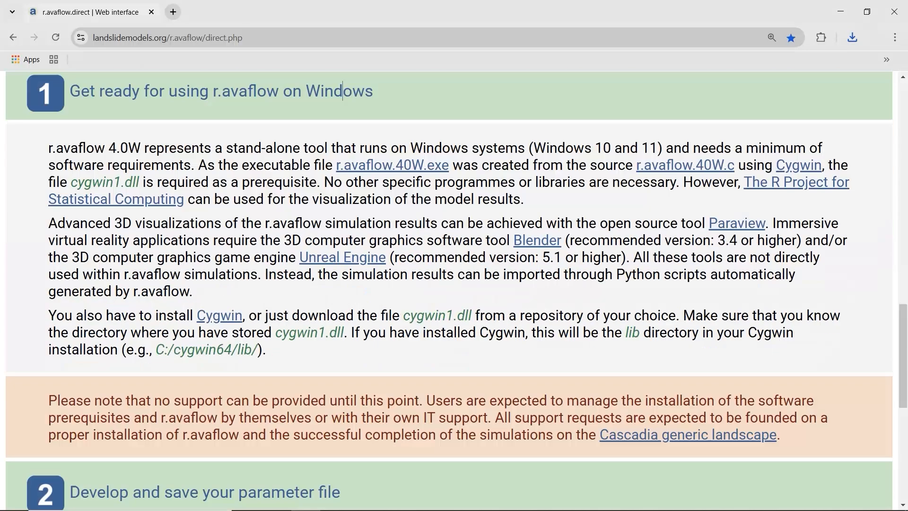
{"action": "left_click_drag", "start_coordinate": [39, 153], "coordinate": [325, 354]}
{"action": "left_click", "coordinate": [325, 354]}
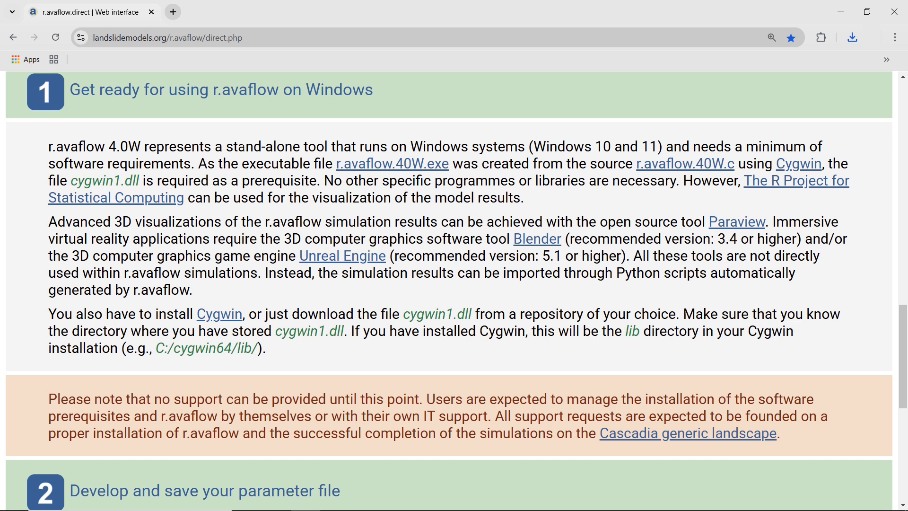
{"action": "left_click", "coordinate": [239, 91]}
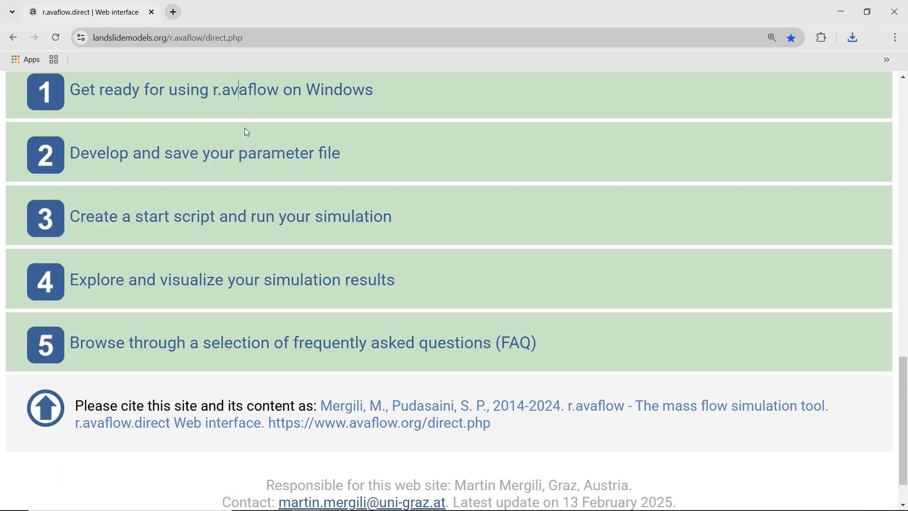
Expand the section on developing the parameter file and download the Cascadia generic landscape training data for r.avaflow 4.0W.
{"action": "left_click", "coordinate": [242, 152]}
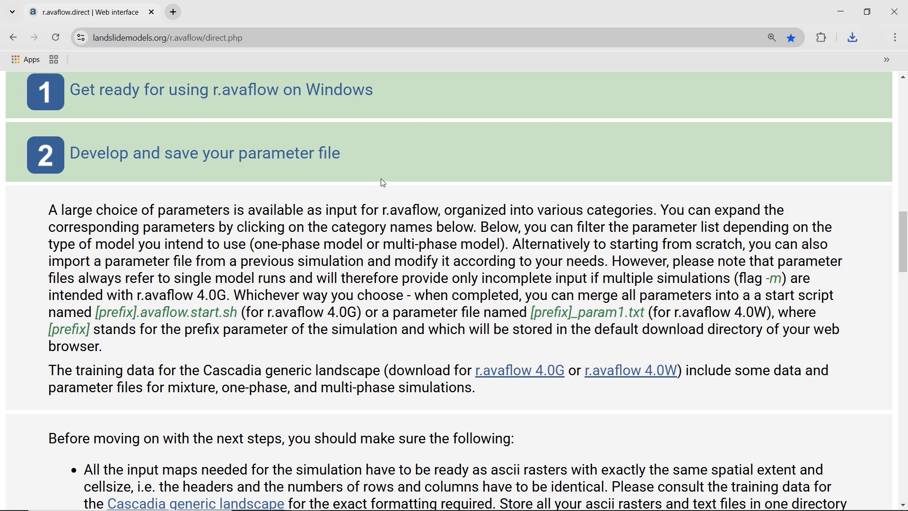
{"action": "scroll", "coordinate": [383, 184], "scroll_direction": "down", "scroll_amount": 1}
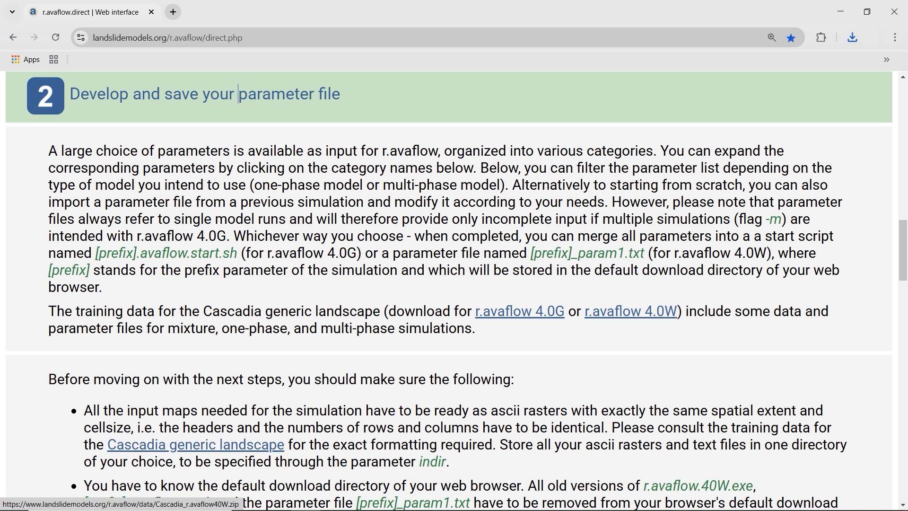
{"action": "left_click", "coordinate": [179, 449]}
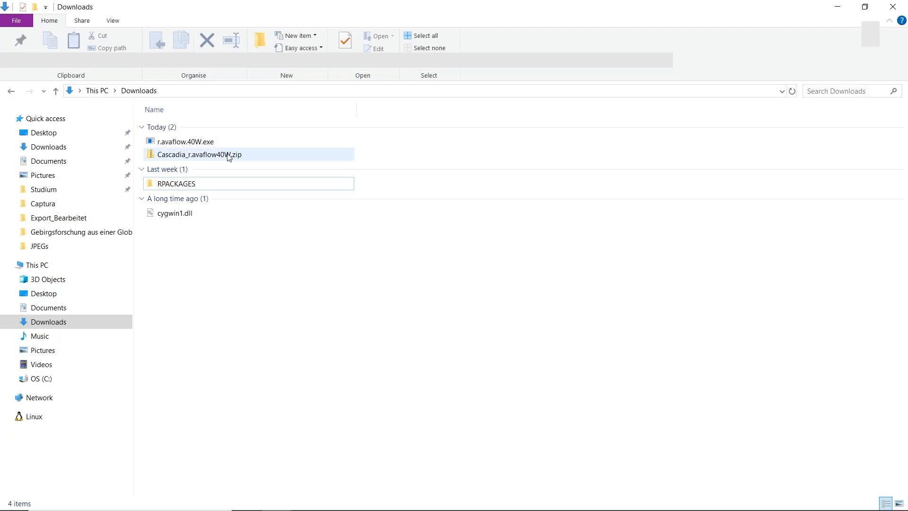
Switch to the Downloads folder in File Explorer and extract all contents of Cascadia_r.avaflow40W.zip.
{"action": "double_click", "coordinate": [229, 154]}
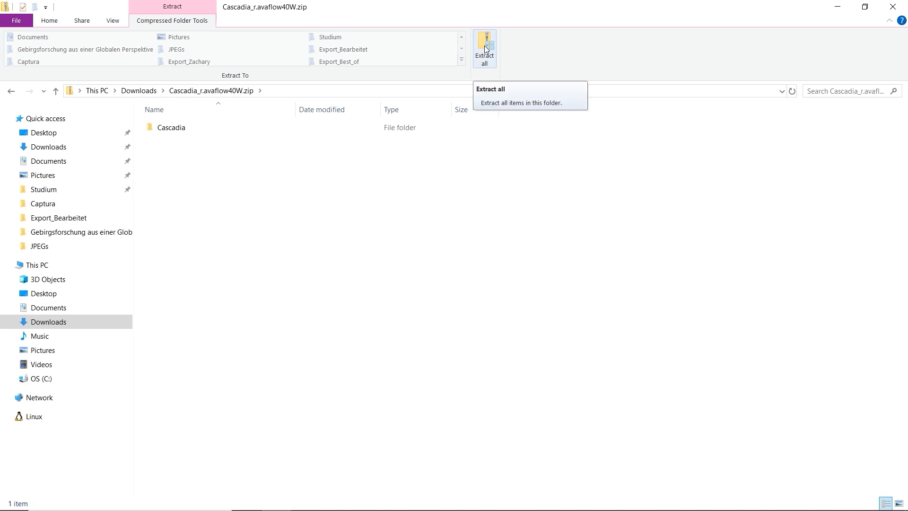
{"action": "left_click", "coordinate": [489, 45]}
{"action": "left_click", "coordinate": [550, 377]}
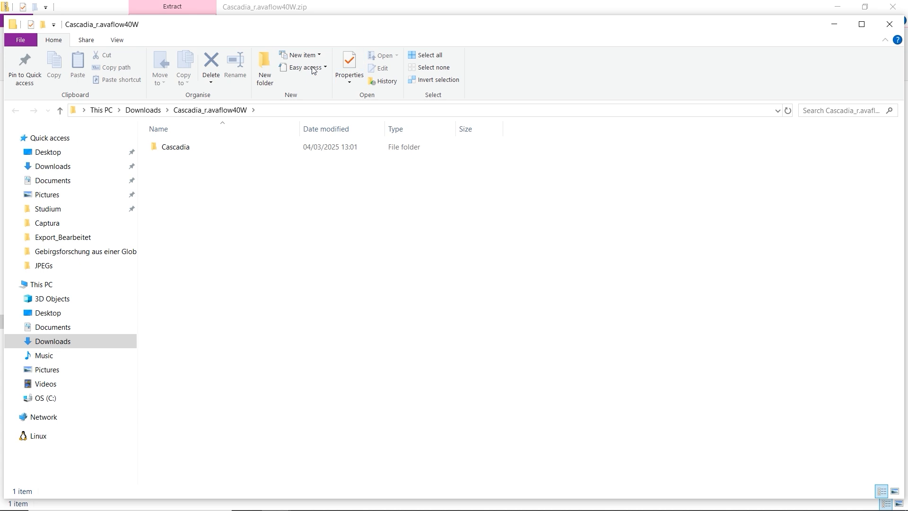
Examine the parameter files in the extracted Cascadia folder and the input files in its Data subfolder.
{"action": "double_click", "coordinate": [254, 150]}
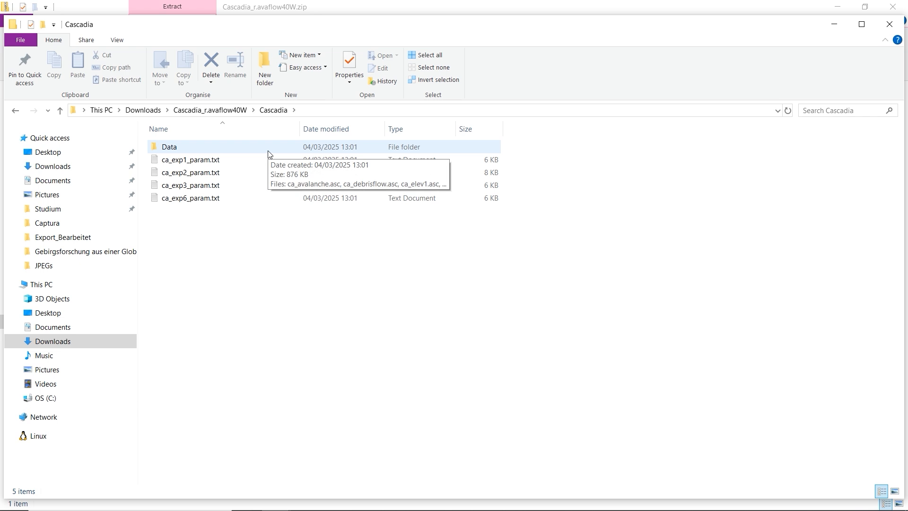
{"action": "left_click_drag", "start_coordinate": [223, 217], "coordinate": [218, 161]}
{"action": "left_click", "coordinate": [209, 223]}
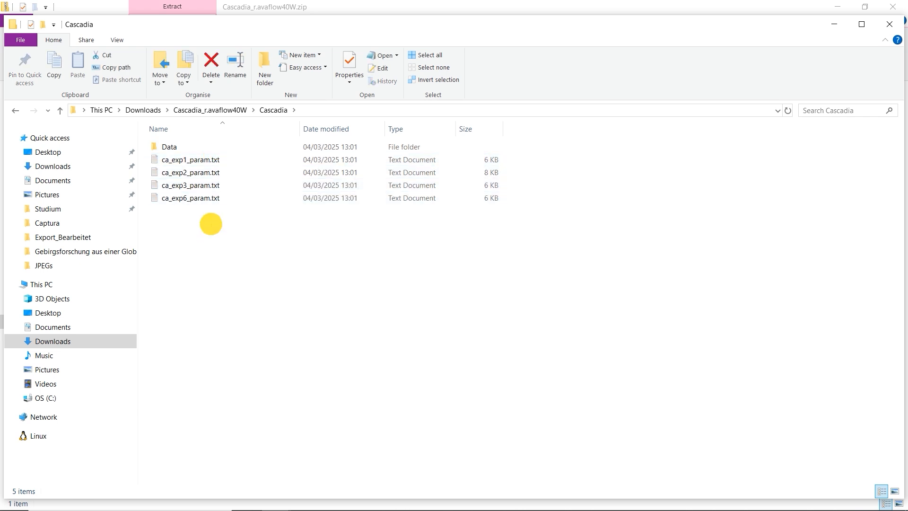
{"action": "double_click", "coordinate": [163, 147]}
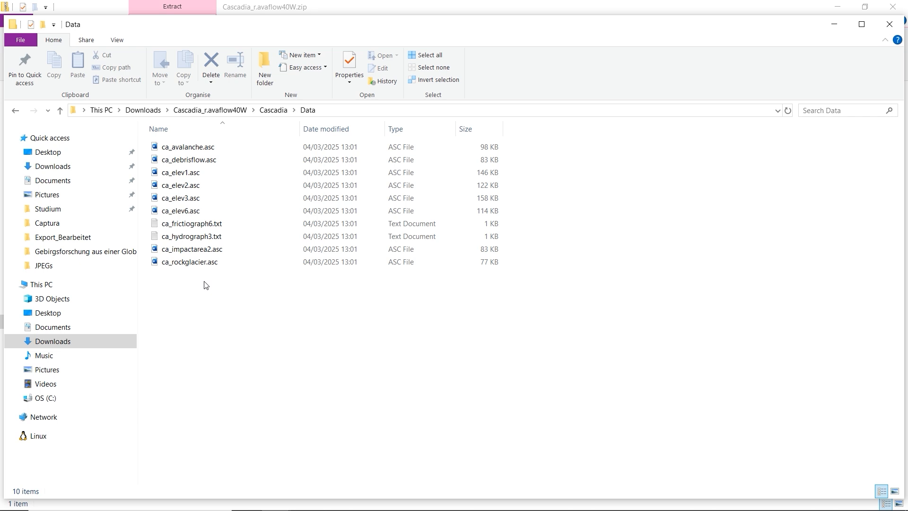
{"action": "left_click", "coordinate": [13, 112]}
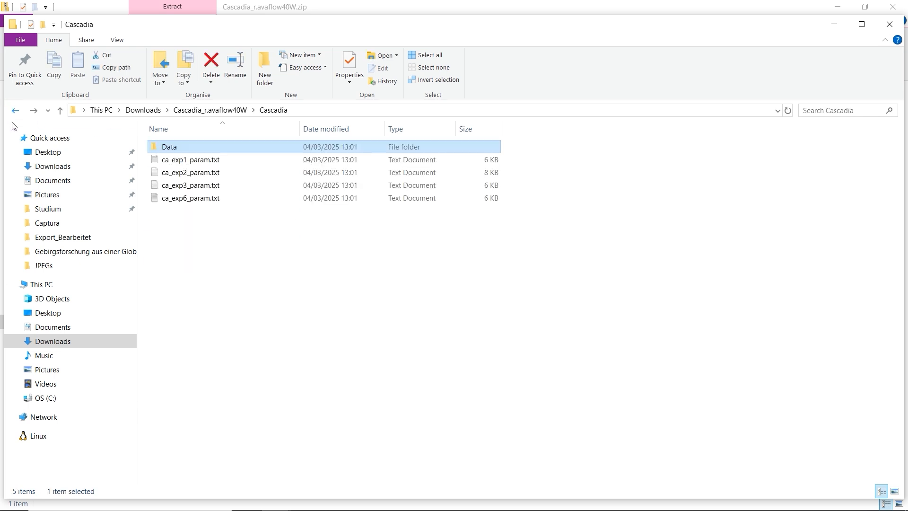
{"action": "left_click", "coordinate": [227, 236]}
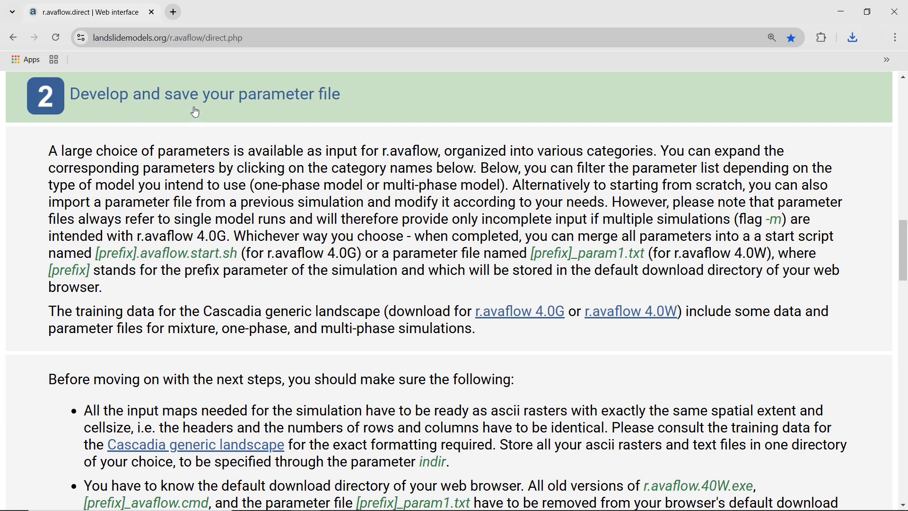
Back on the r.avaflow.direct page in the browser, import the existing parameter file ca_exp1_param.txt from the Cascadia folder.
{"action": "scroll", "coordinate": [294, 151], "scroll_direction": "down", "scroll_amount": 20}
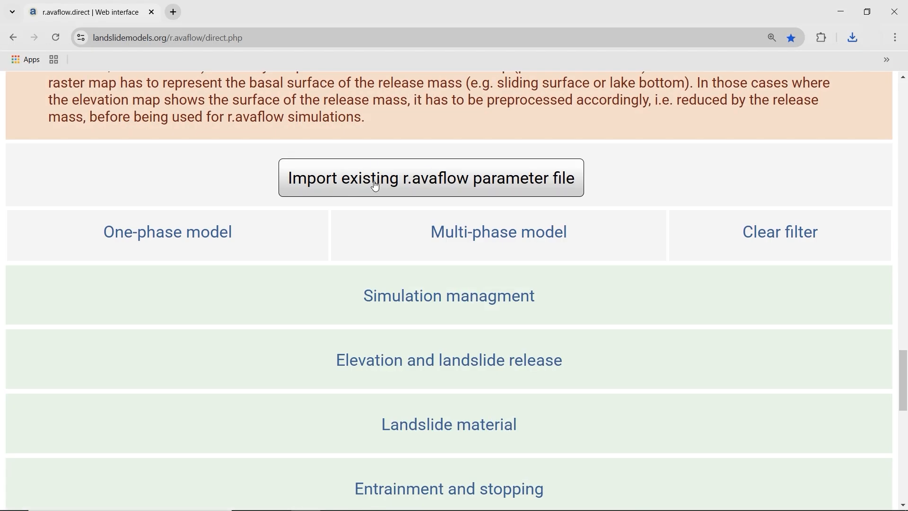
{"action": "left_click", "coordinate": [406, 175]}
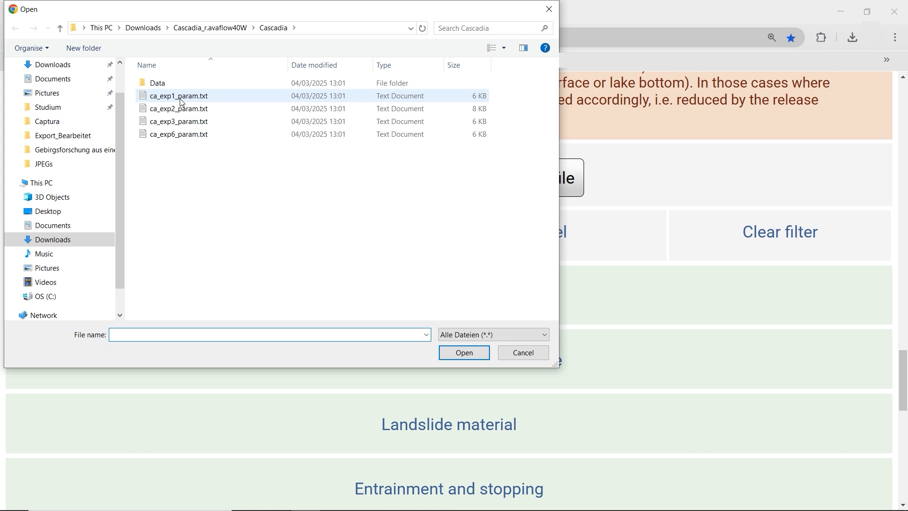
{"action": "double_click", "coordinate": [202, 98]}
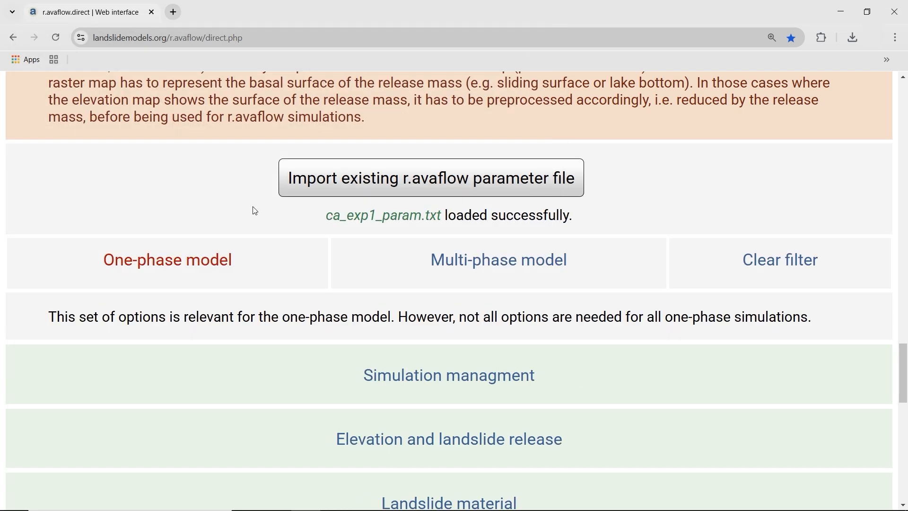
{"action": "left_click_drag", "start_coordinate": [73, 245], "coordinate": [249, 282]}
{"action": "left_click", "coordinate": [229, 189]}
In the simulation management parameters, set the indir directory to the full path of Cascadia_r.avaflow40W/Cascadia/Data/ in the user's Downloads folder.
{"action": "scroll", "coordinate": [457, 266], "scroll_direction": "down", "scroll_amount": 3}
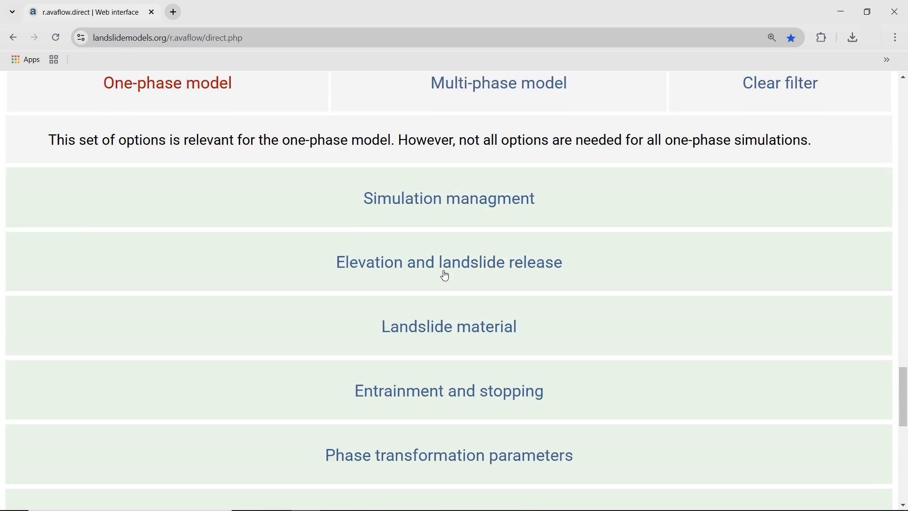
{"action": "left_click", "coordinate": [411, 197]}
{"action": "scroll", "coordinate": [468, 233], "scroll_direction": "down", "scroll_amount": 2}
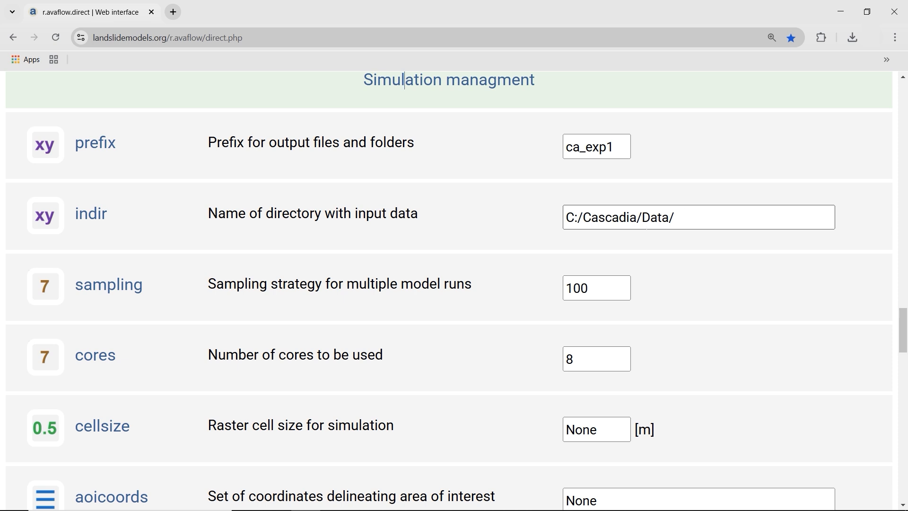
{"action": "left_click", "coordinate": [583, 218]}
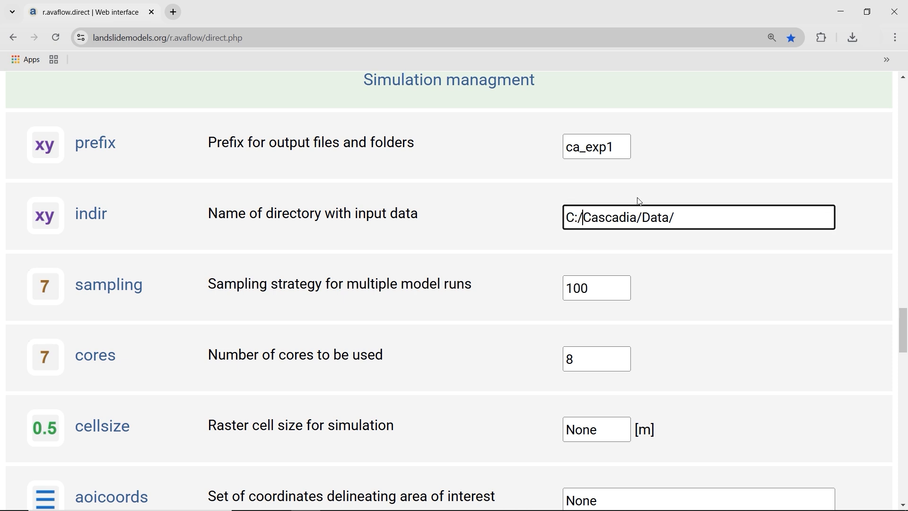
{"action": "type", "text": "Users"}
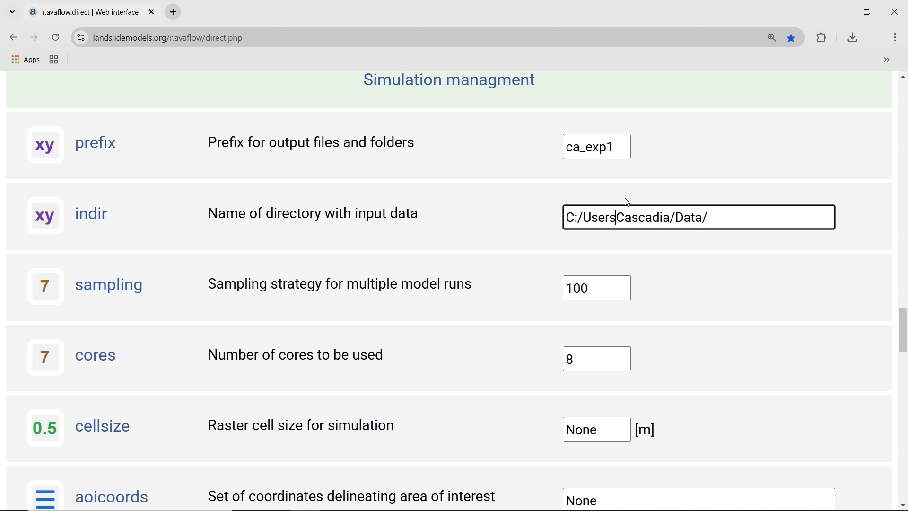
{"action": "type", "text": "/"}
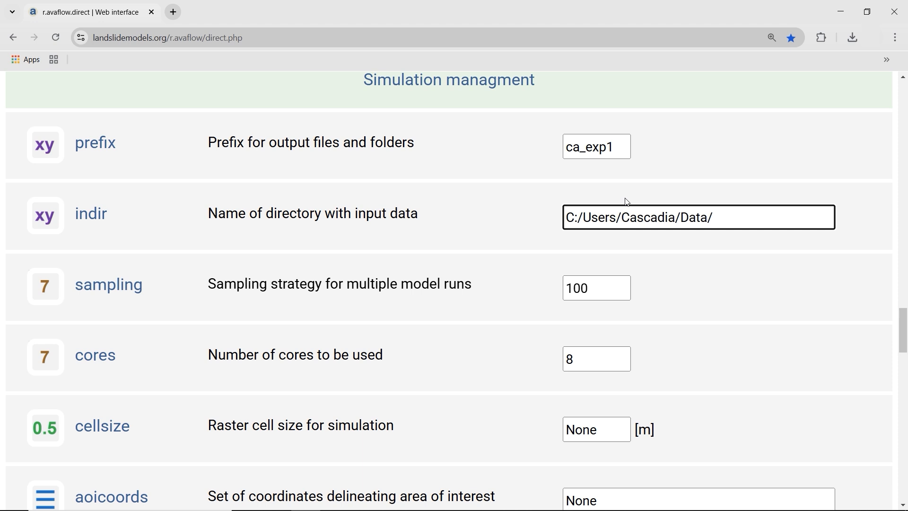
{"action": "type", "text": "julia/Downloads/Cascadia_r.avaflow40W/"}
{"action": "key", "text": "End"}
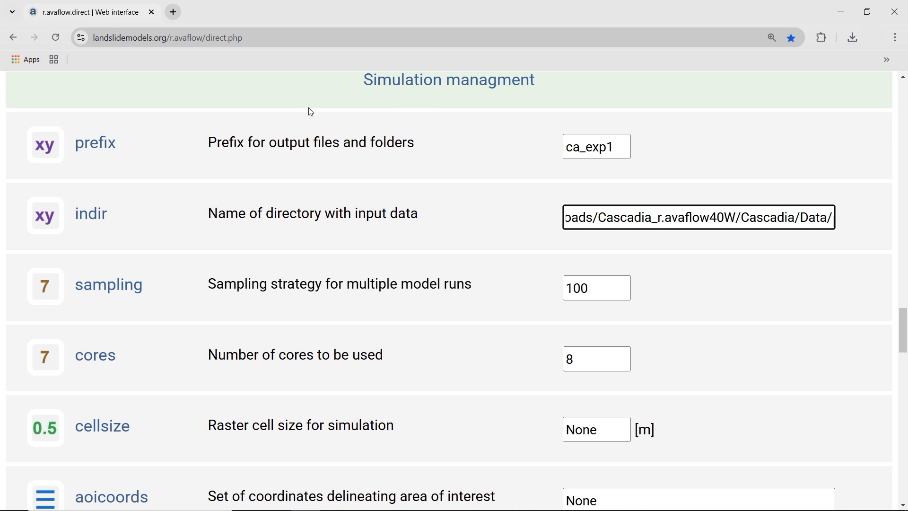
Read the indir help text on the trailing slash, review the remaining simulation management parameters, and collapse that category.
{"action": "left_click", "coordinate": [95, 213]}
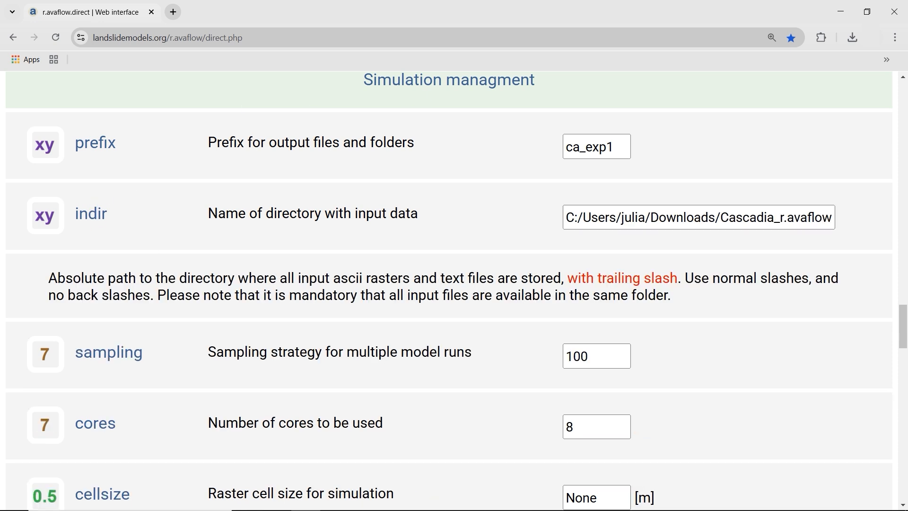
{"action": "left_click_drag", "start_coordinate": [562, 280], "coordinate": [690, 278]}
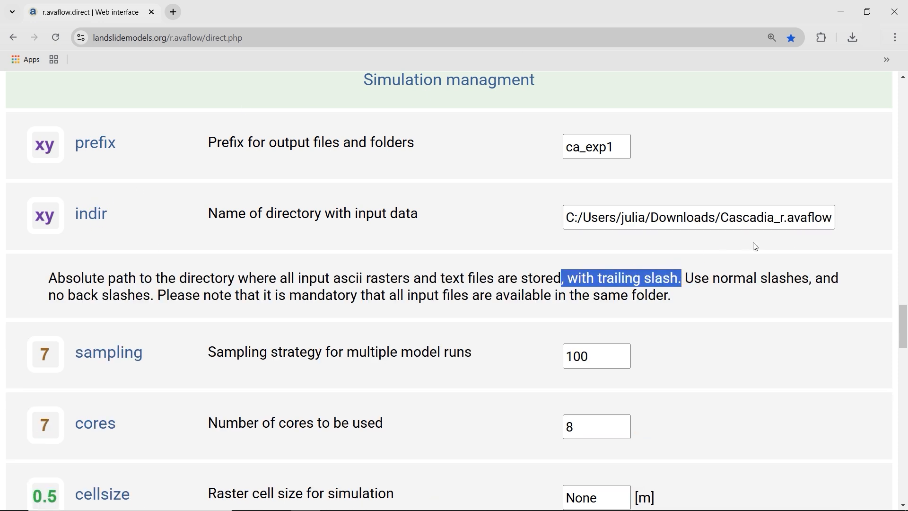
{"action": "left_click", "coordinate": [802, 236]}
{"action": "scroll", "coordinate": [487, 134], "scroll_direction": "down", "scroll_amount": 15}
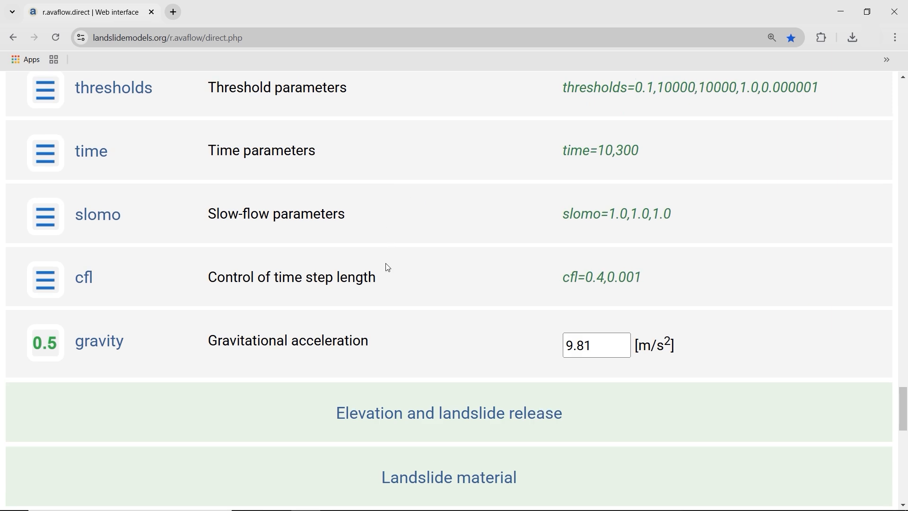
{"action": "scroll", "coordinate": [388, 268], "scroll_direction": "up", "scroll_amount": 15}
{"action": "scroll", "coordinate": [389, 267], "scroll_direction": "up", "scroll_amount": 2}
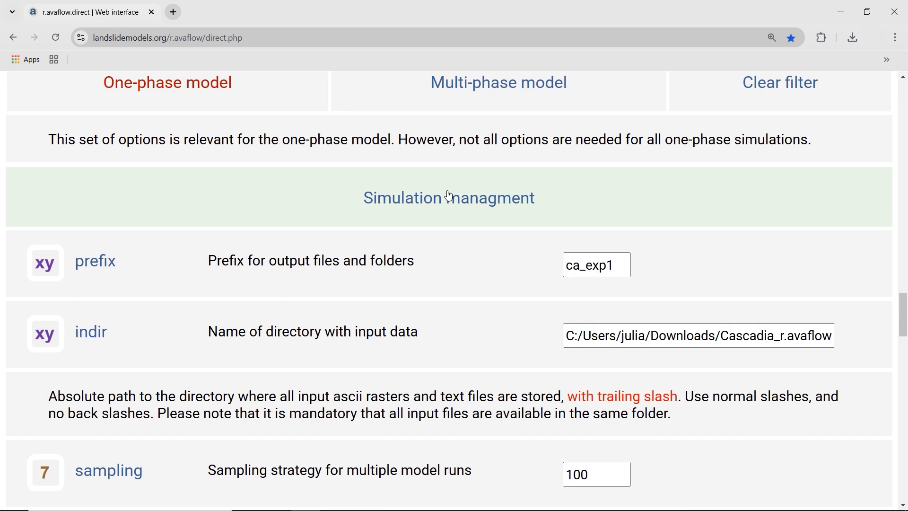
{"action": "left_click", "coordinate": [445, 195]}
Expand the elevation and landslide release category and read the description of the elevation parameter.
{"action": "left_click", "coordinate": [405, 265]}
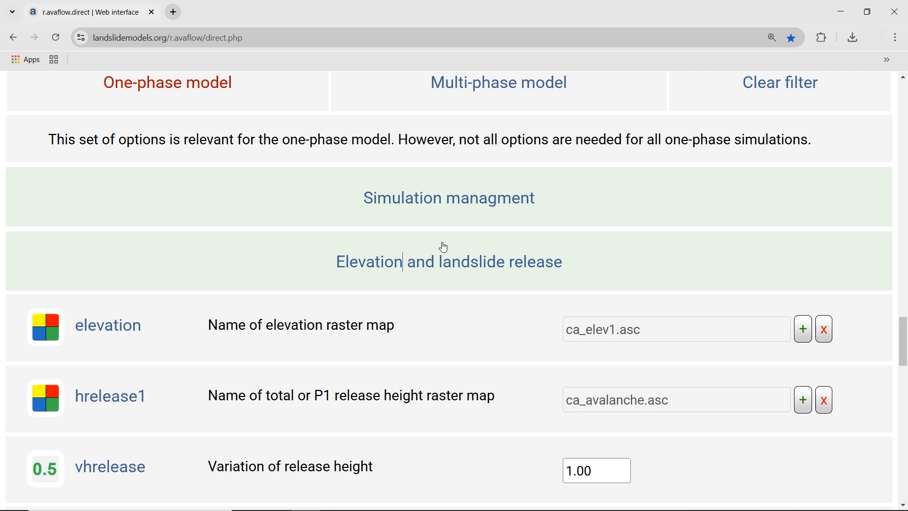
{"action": "scroll", "coordinate": [442, 247], "scroll_direction": "down", "scroll_amount": 3}
{"action": "scroll", "coordinate": [74, 217], "scroll_direction": "up", "scroll_amount": 1}
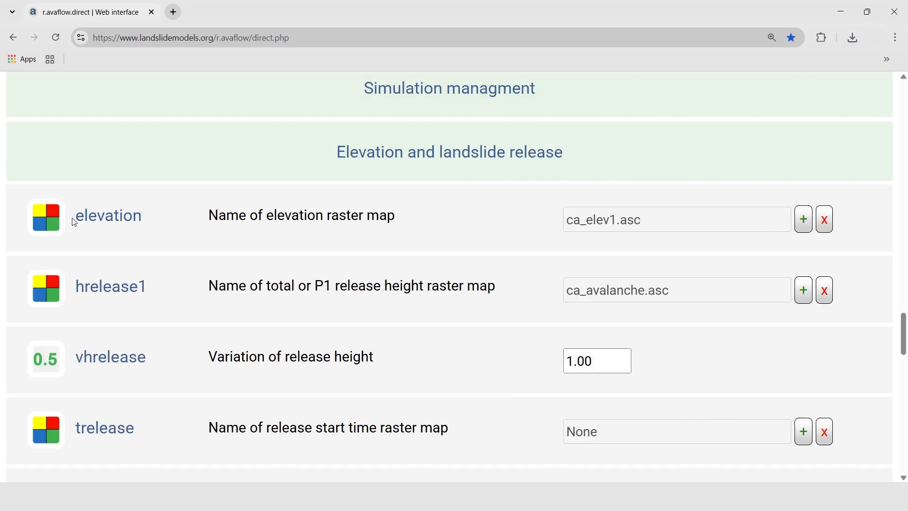
{"action": "left_click", "coordinate": [111, 216]}
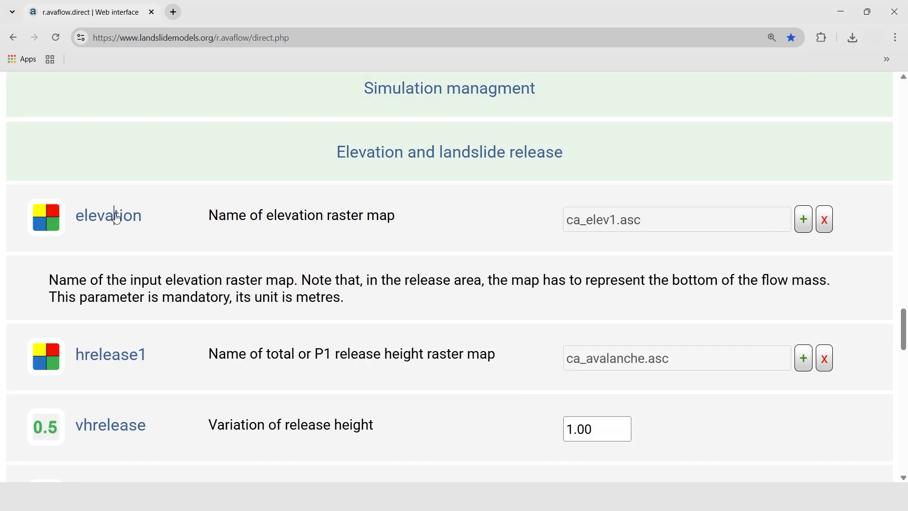
{"action": "left_click", "coordinate": [116, 219]}
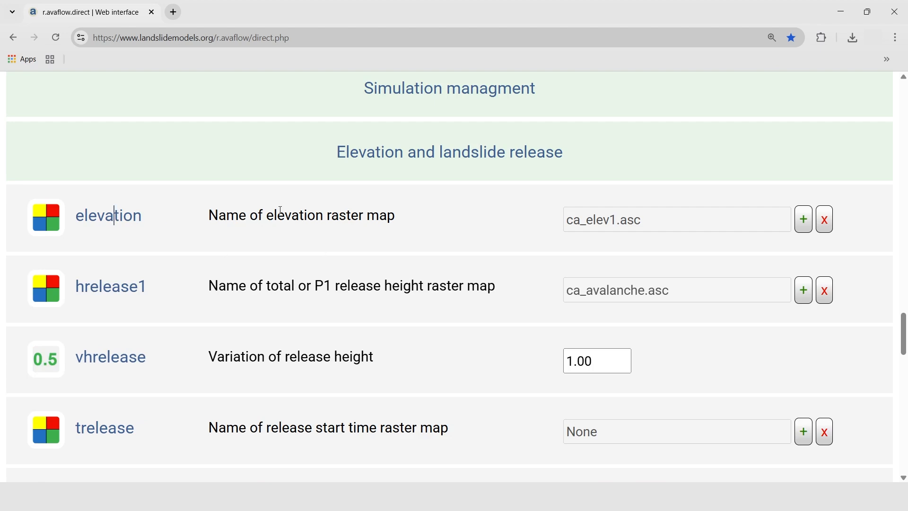
Choose ca_elev1.asc from the Cascadia Data folder as the elevation raster map.
{"action": "left_click", "coordinate": [803, 220]}
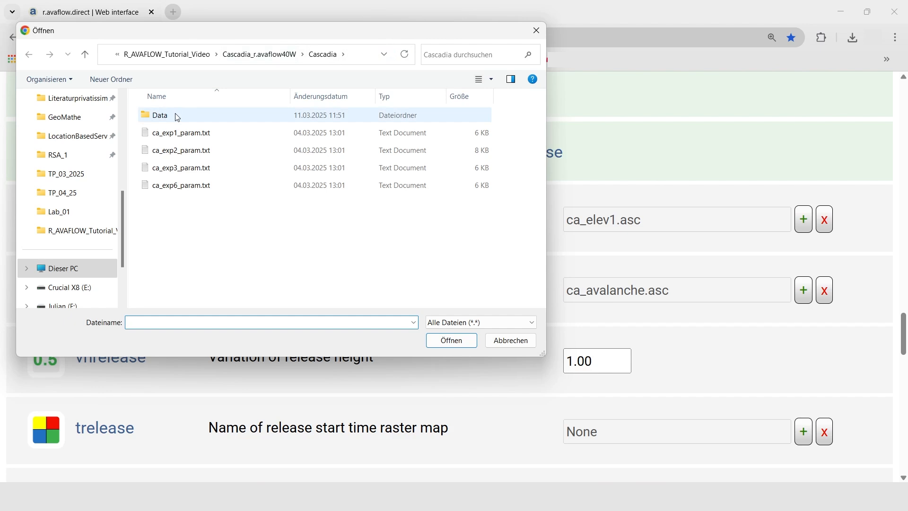
{"action": "double_click", "coordinate": [177, 118]}
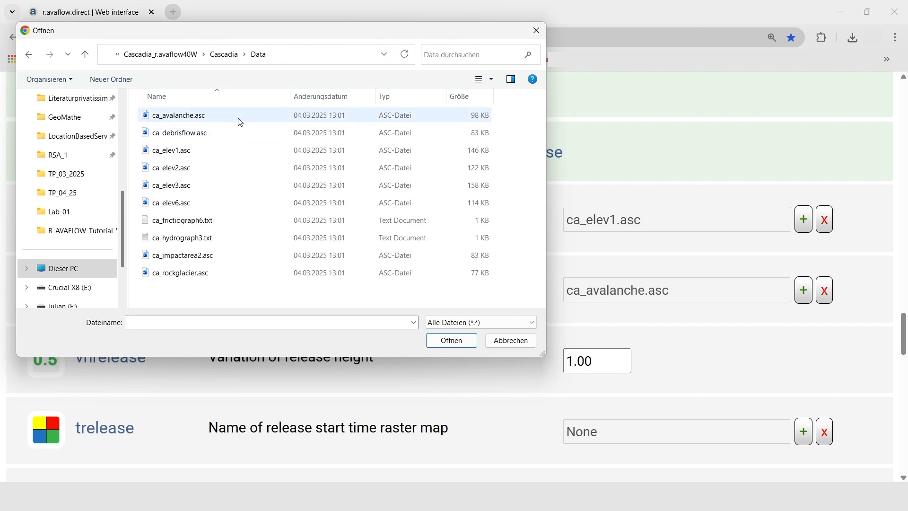
{"action": "double_click", "coordinate": [172, 150]}
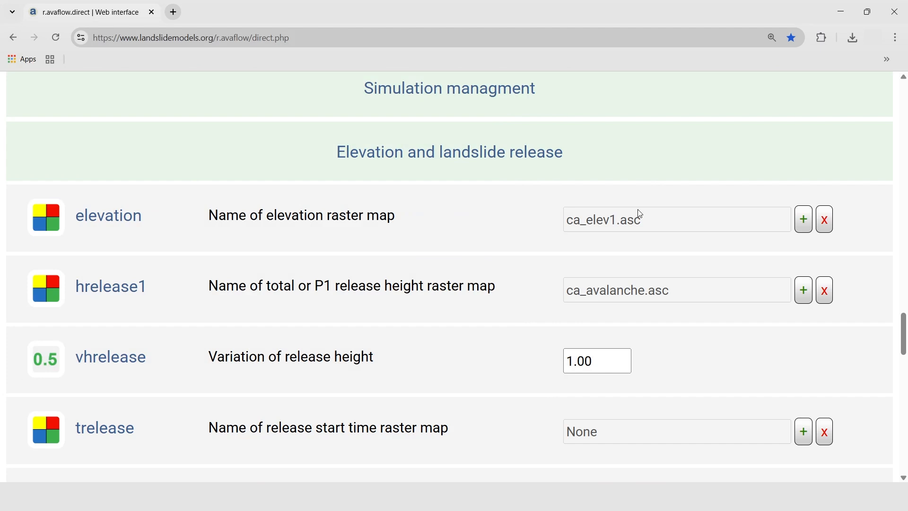
Choose ca_avalanche.asc from the Cascadia Data folder as the hrelease1 raster map, and review the remaining elevation and landslide release parameters.
{"action": "left_click", "coordinate": [805, 290]}
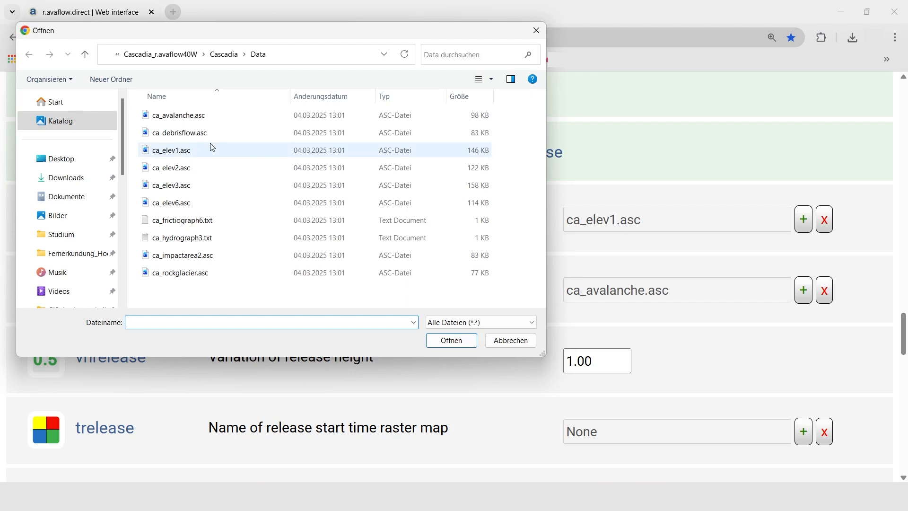
{"action": "double_click", "coordinate": [218, 116]}
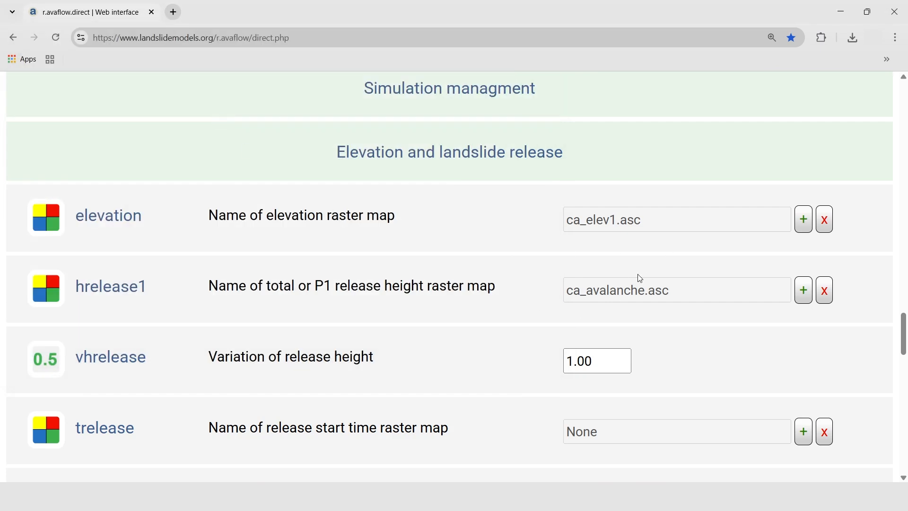
{"action": "scroll", "coordinate": [383, 252], "scroll_direction": "down", "scroll_amount": 5}
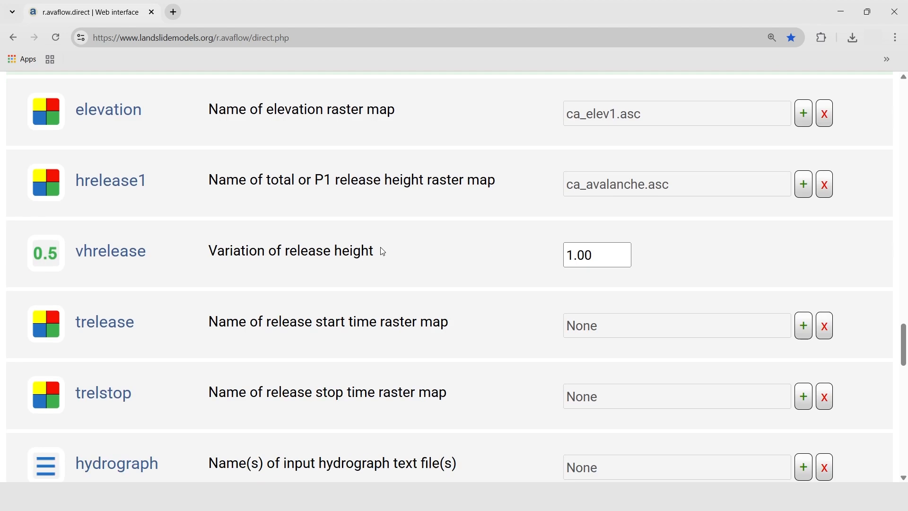
{"action": "scroll", "coordinate": [408, 261], "scroll_direction": "down", "scroll_amount": 4}
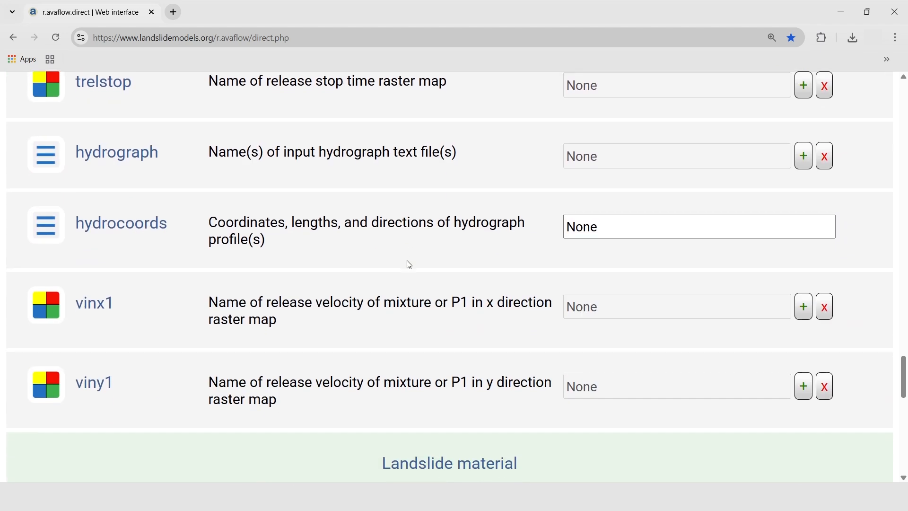
{"action": "scroll", "coordinate": [405, 264], "scroll_direction": "down", "scroll_amount": 4}
{"action": "scroll", "coordinate": [615, 251], "scroll_direction": "up", "scroll_amount": 1}
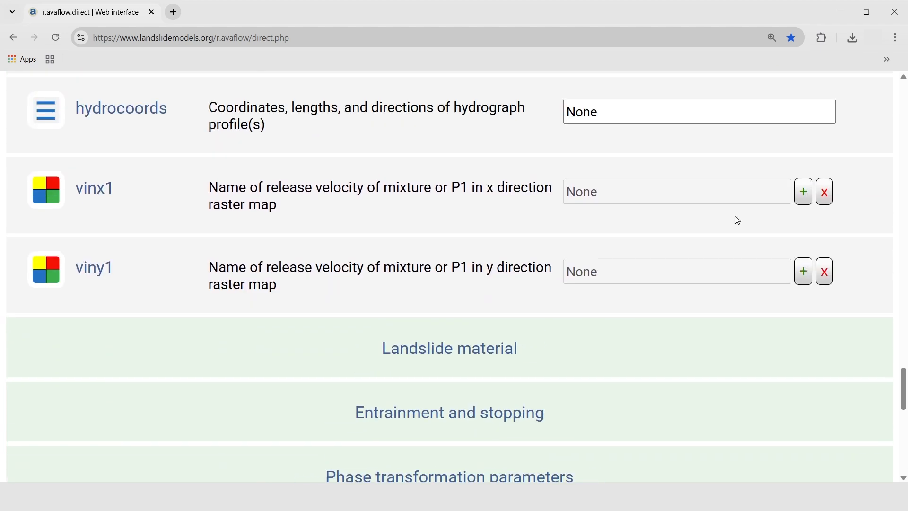
Open the file selection for the vinx1 raster map, cancel it, and collapse the elevation and landslide release category.
{"action": "left_click", "coordinate": [807, 195]}
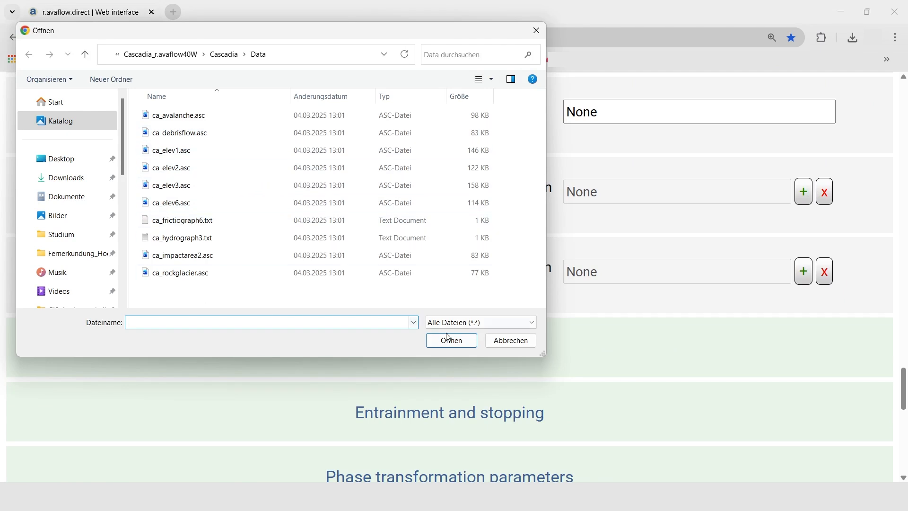
{"action": "left_click", "coordinate": [503, 342]}
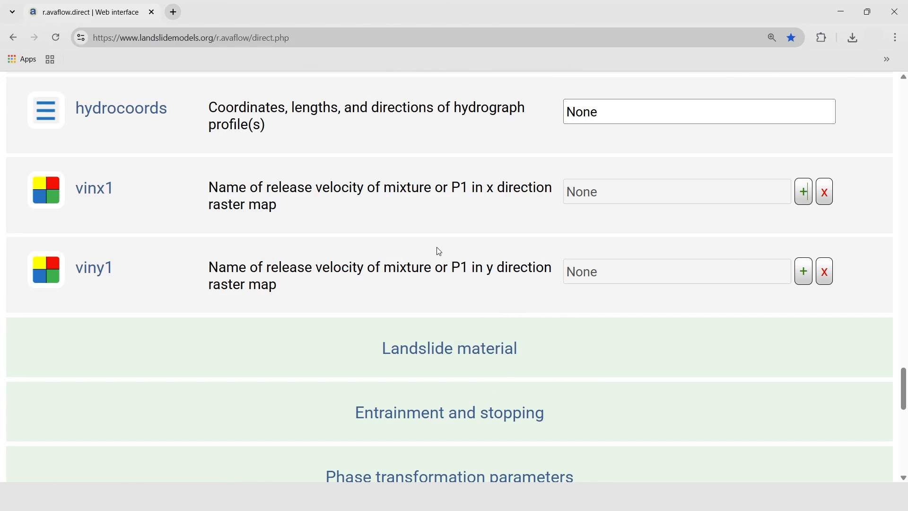
{"action": "scroll", "coordinate": [407, 278], "scroll_direction": "up", "scroll_amount": 1}
{"action": "left_click", "coordinate": [387, 213]}
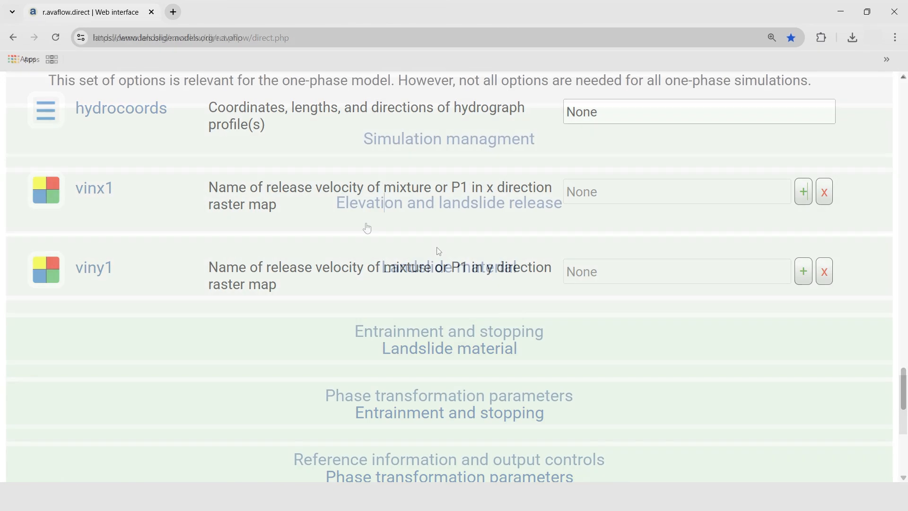
In the parameters for visualization, set rlibspath to the full path of the RPACKAGES folder in the user's Downloads folder.
{"action": "scroll", "coordinate": [393, 277], "scroll_direction": "down", "scroll_amount": 3}
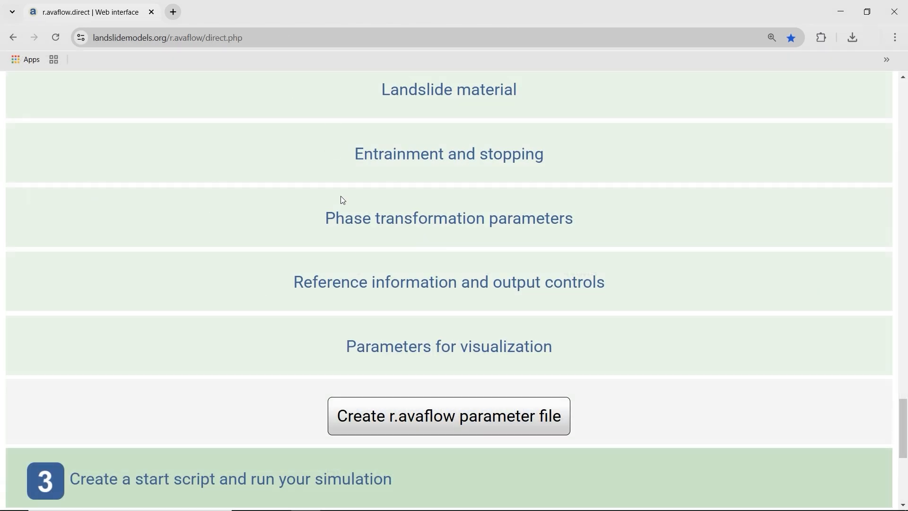
{"action": "left_click", "coordinate": [364, 352]}
{"action": "scroll", "coordinate": [365, 353], "scroll_direction": "down", "scroll_amount": 12}
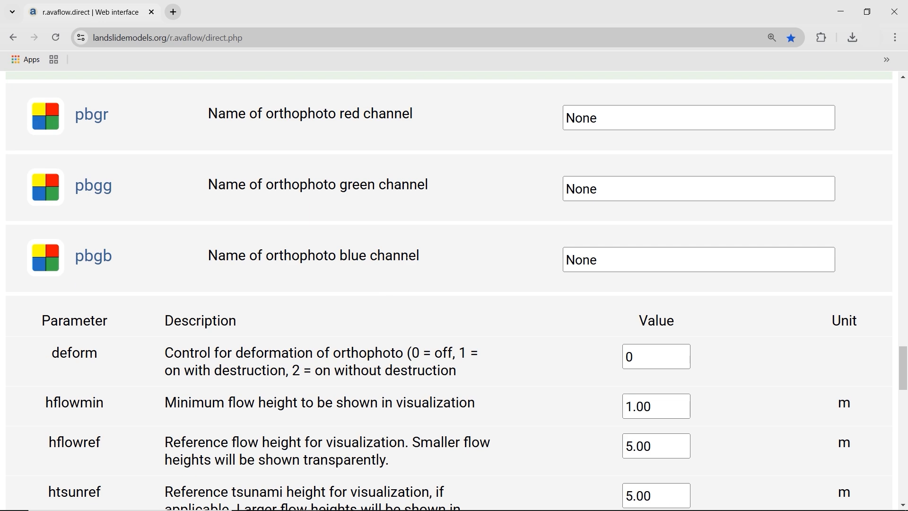
{"action": "scroll", "coordinate": [437, 262], "scroll_direction": "down", "scroll_amount": 8}
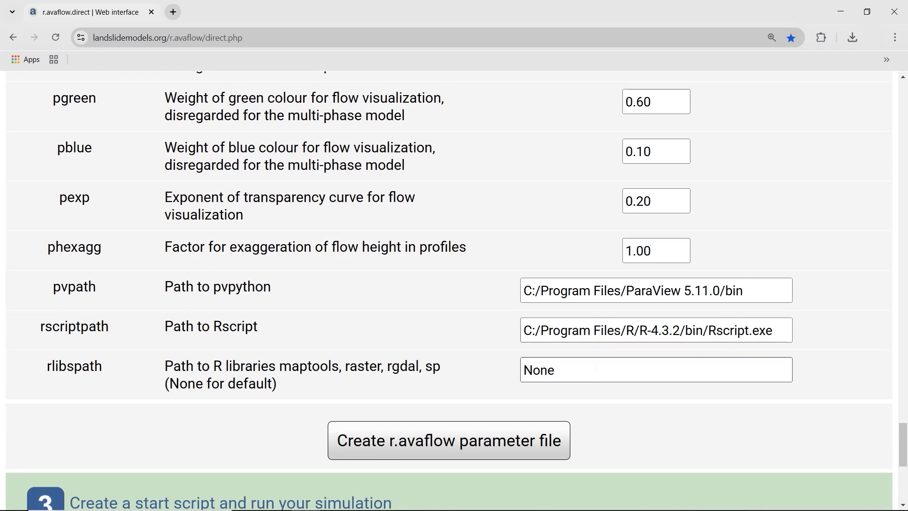
{"action": "left_click", "coordinate": [585, 367]}
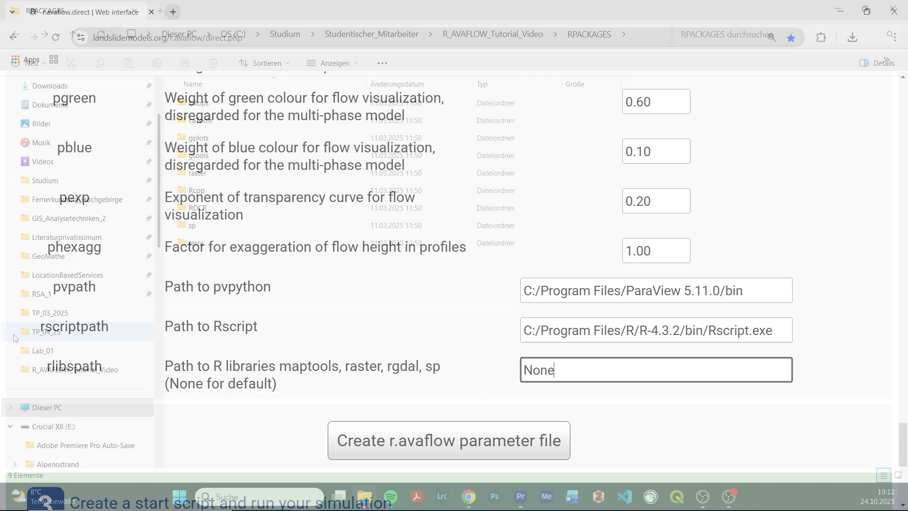
{"action": "type", "text": "C:/Users/julia/Downloads/RPACKAGE"}
{"action": "type", "text": "S"}
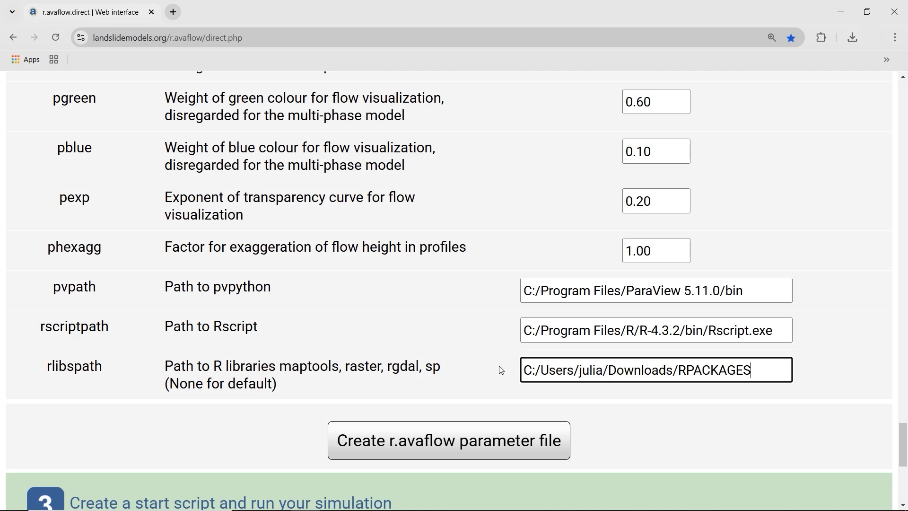
Collapse the parameters for visualization and create the r.avaflow parameter file.
{"action": "left_click", "coordinate": [414, 332]}
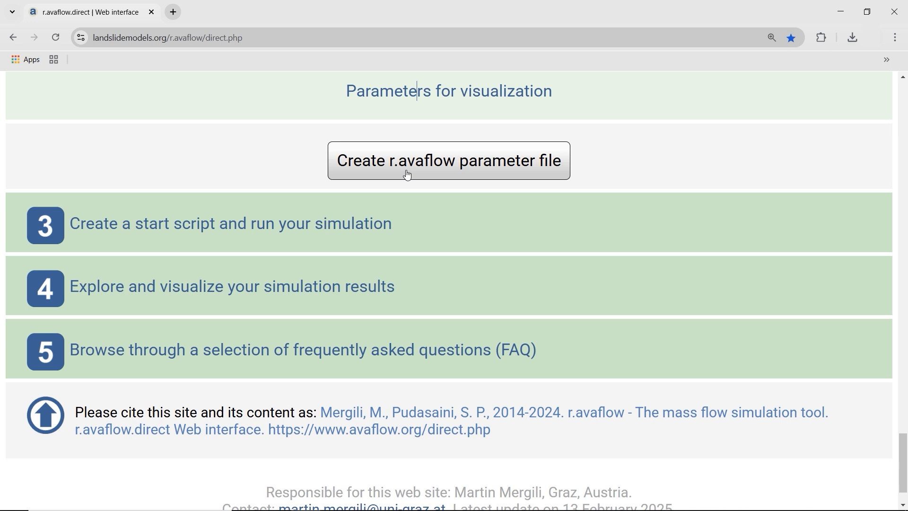
{"action": "left_click", "coordinate": [407, 170]}
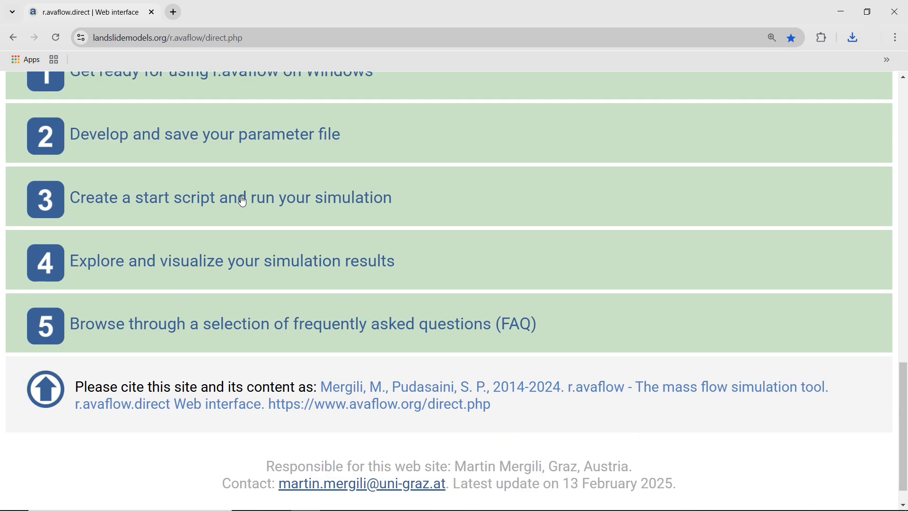
In the start script section, set the simulation's working directory to the results folder on the user's Desktop.
{"action": "left_click", "coordinate": [243, 201]}
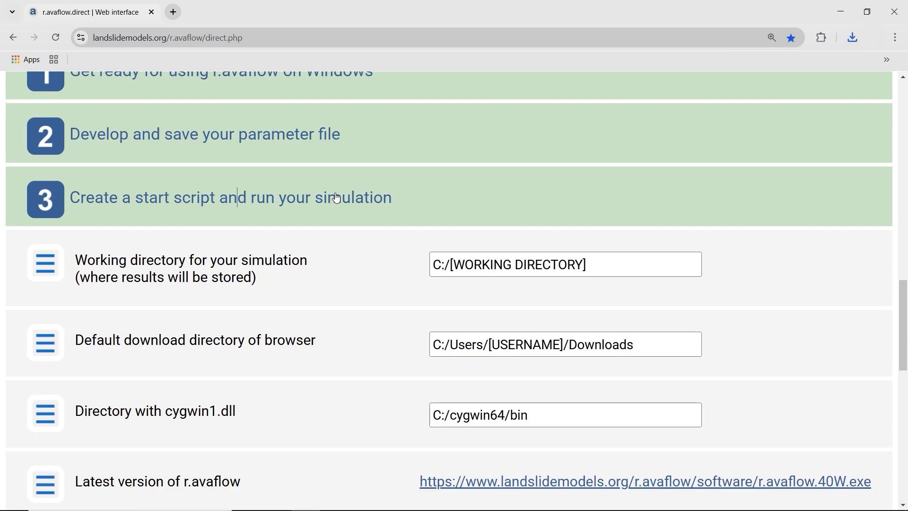
{"action": "scroll", "coordinate": [367, 221], "scroll_direction": "down", "scroll_amount": 2}
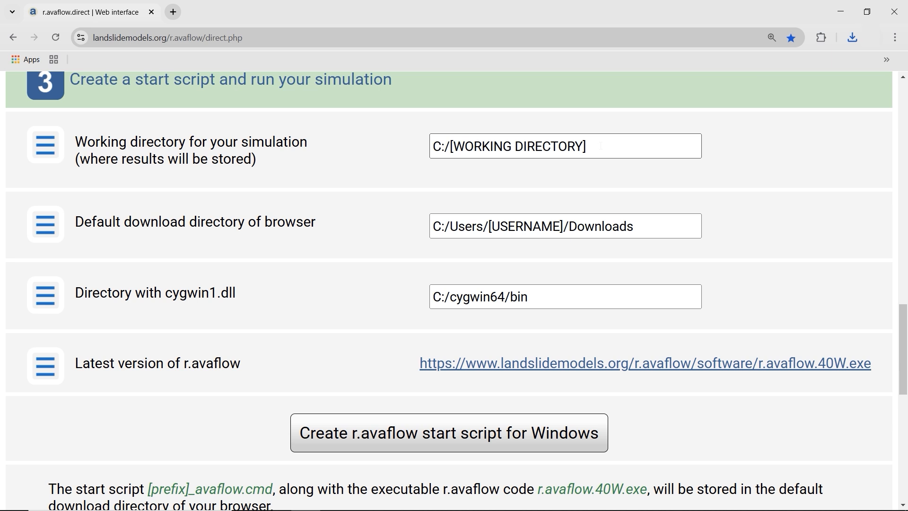
{"action": "left_click_drag", "start_coordinate": [601, 146], "coordinate": [450, 146]}
{"action": "type", "text": "Users"}
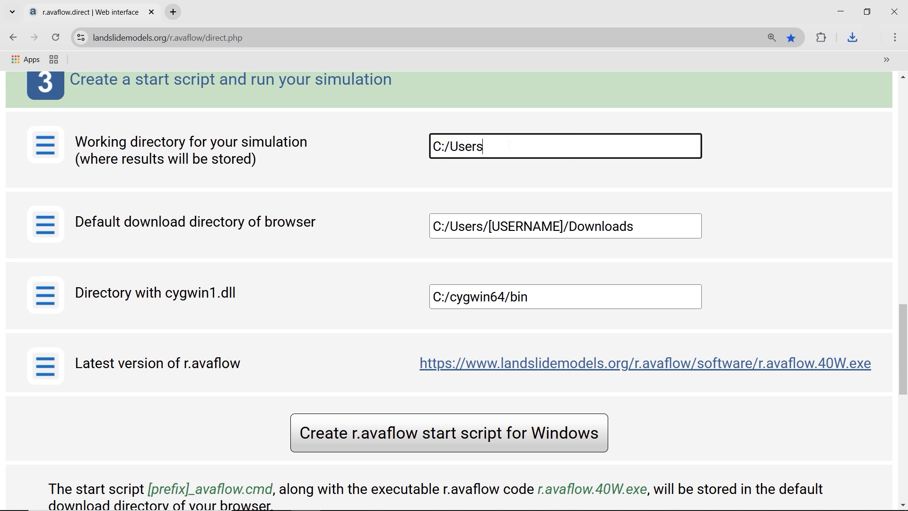
{"action": "type", "text": "/julia/Desktop/results"}
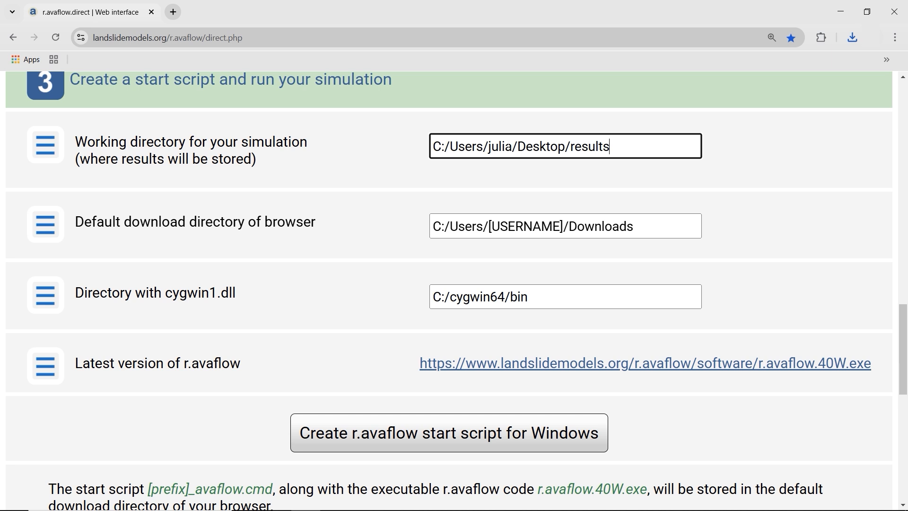
Set the browser download and cygwin1.dll directories to the user's Downloads folder, and create the r.avaflow start script for Windows.
{"action": "left_click", "coordinate": [819, 172]}
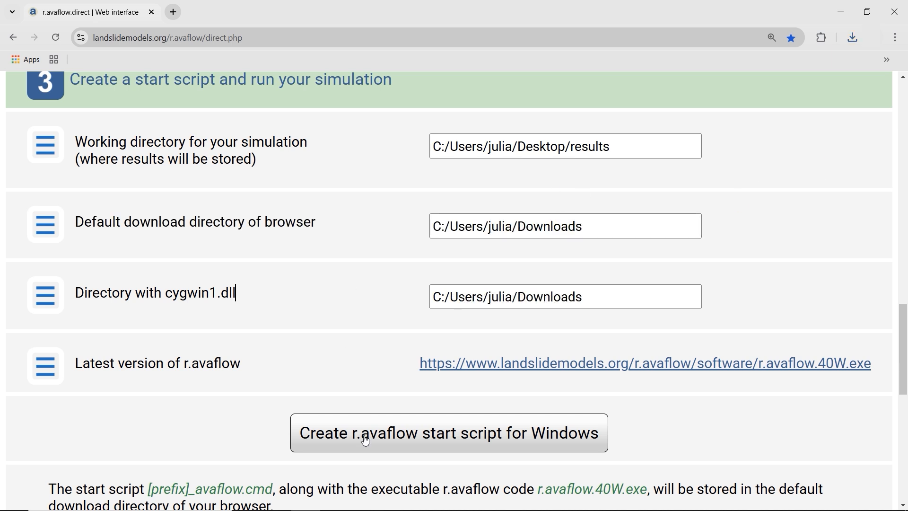
{"action": "left_click", "coordinate": [365, 441]}
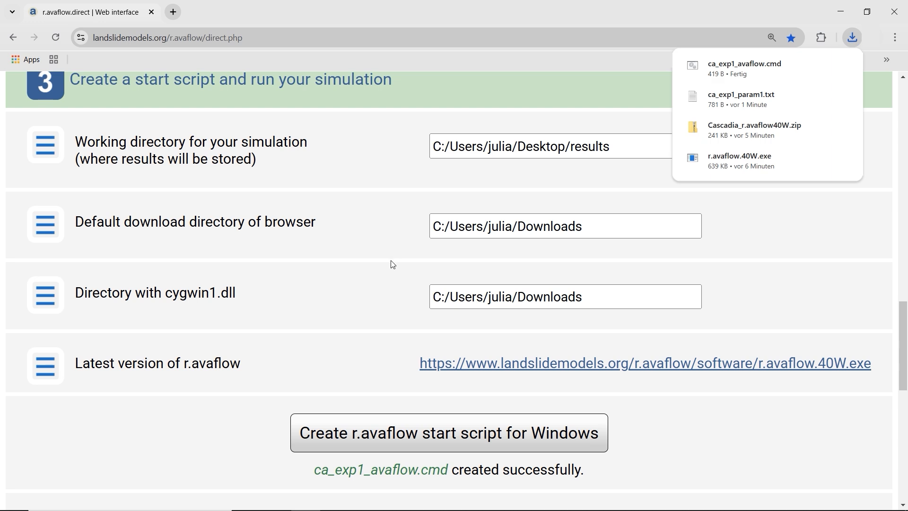
Review the start script section's directory entries and collapse the section.
{"action": "scroll", "coordinate": [392, 264], "scroll_direction": "down", "scroll_amount": 3}
{"action": "scroll", "coordinate": [381, 239], "scroll_direction": "up", "scroll_amount": 4}
{"action": "scroll", "coordinate": [376, 235], "scroll_direction": "up", "scroll_amount": 2}
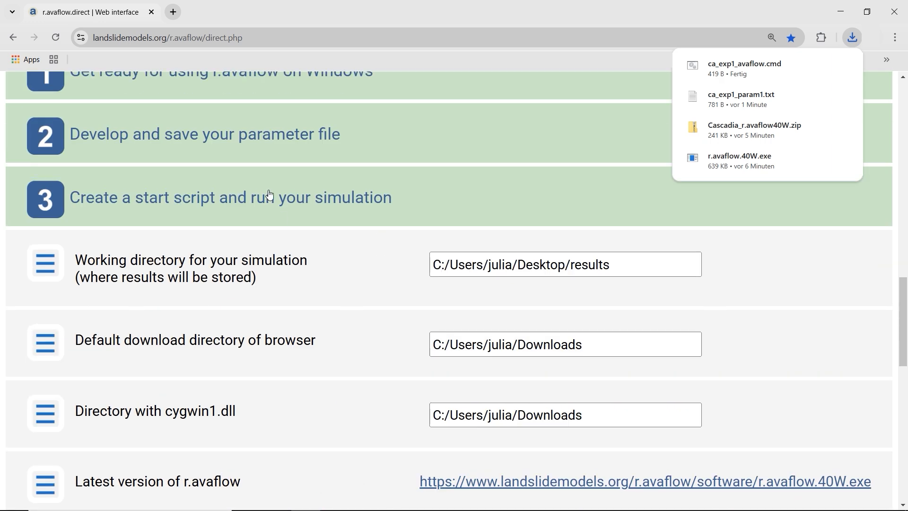
{"action": "left_click", "coordinate": [267, 195]}
{"action": "scroll", "coordinate": [305, 239], "scroll_direction": "up", "scroll_amount": 3}
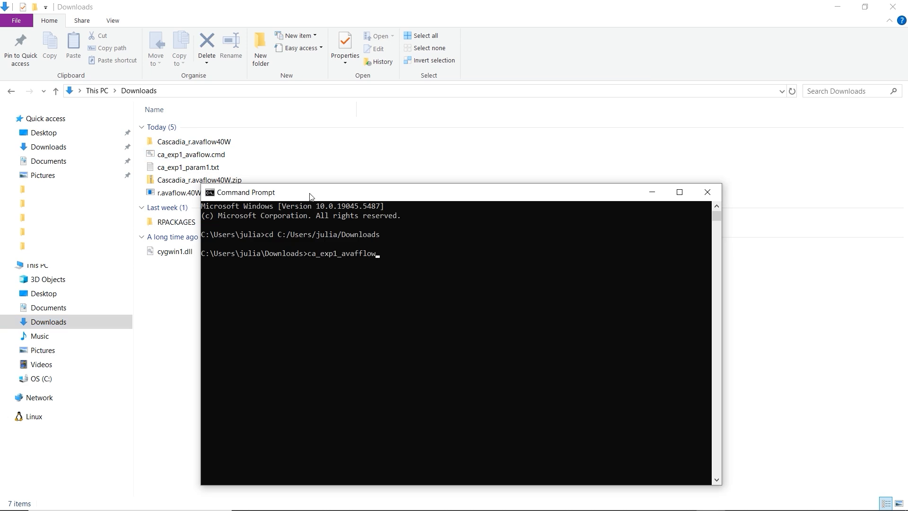
In Command Prompt, run ca_exp1_avaflow.cmd from the Downloads folder and maximize the window.
{"action": "type", "text": ".cmd"}
{"action": "key", "text": "BackSpace"}
{"action": "key", "text": "Return"}
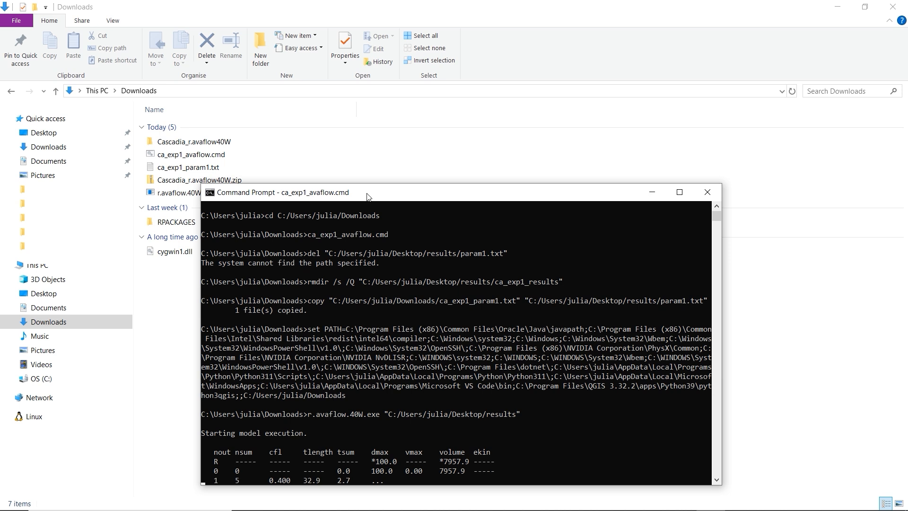
{"action": "left_click", "coordinate": [679, 193]}
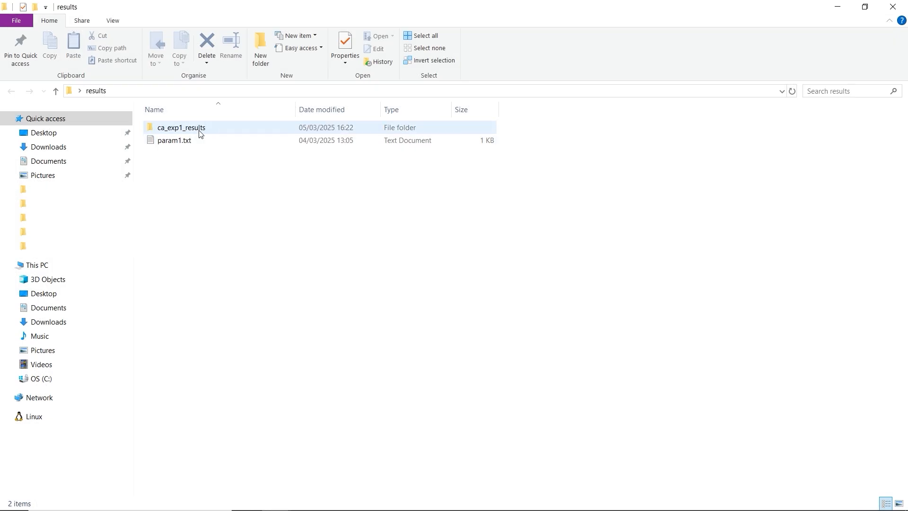
Open ca_exp1_results in File Explorer, look through the ASC rasters in ca_exp1_ascii, and return to ca_exp1_results.
{"action": "double_click", "coordinate": [200, 134]}
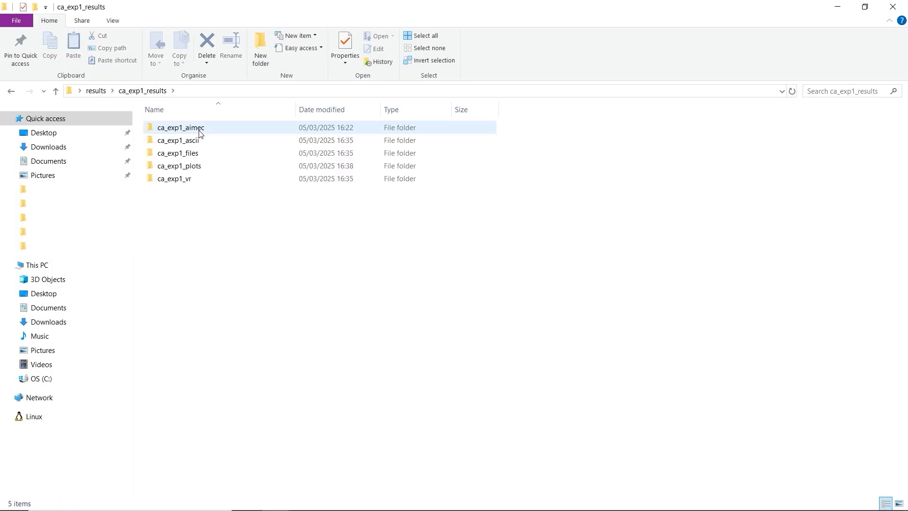
{"action": "double_click", "coordinate": [203, 140]}
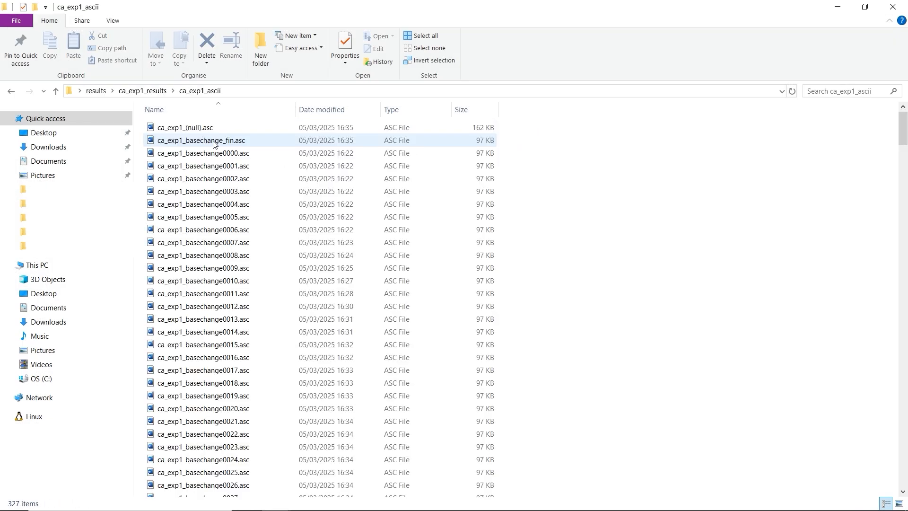
{"action": "scroll", "coordinate": [244, 192], "scroll_direction": "down", "scroll_amount": 2}
{"action": "scroll", "coordinate": [244, 192], "scroll_direction": "down", "scroll_amount": 6}
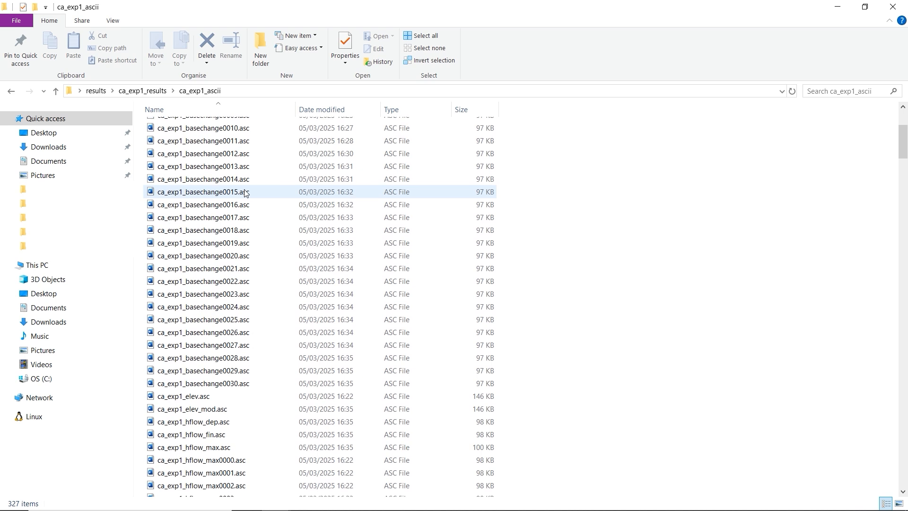
{"action": "scroll", "coordinate": [244, 192], "scroll_direction": "down", "scroll_amount": 1}
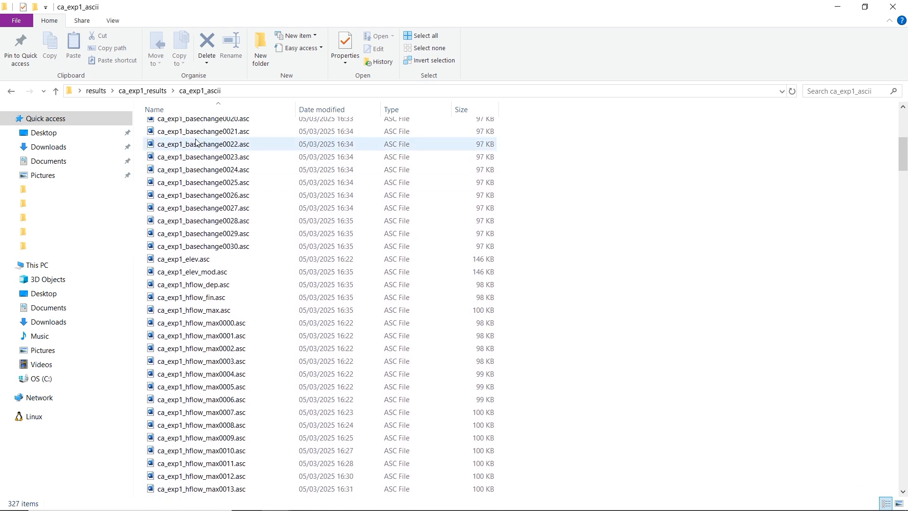
{"action": "left_click", "coordinate": [145, 90]}
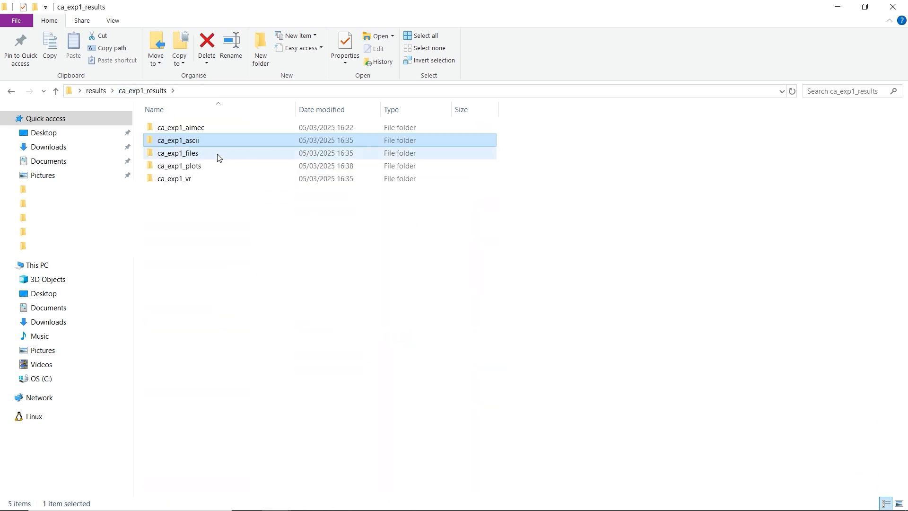
Open the ca_exp1_plots folder and view the maximum flow height, flow pressure, kinetic energy and time of reach maps.
{"action": "double_click", "coordinate": [222, 166]}
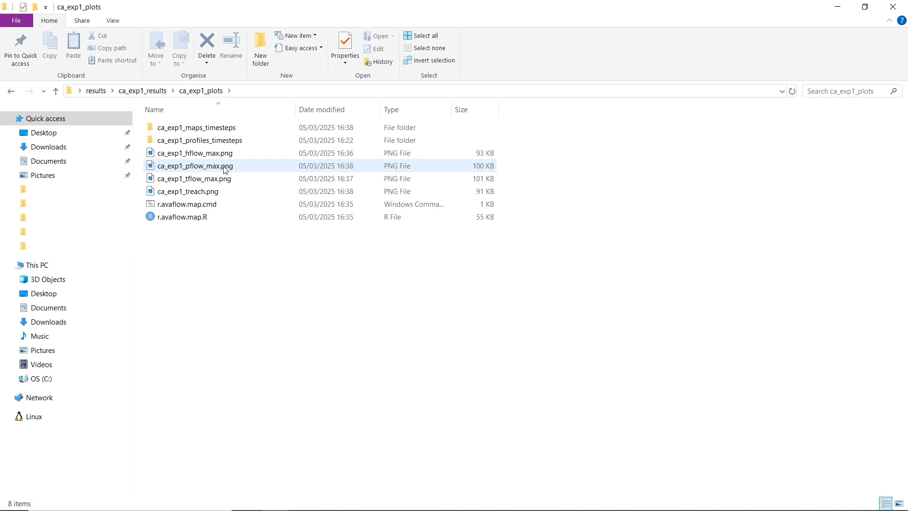
{"action": "left_click", "coordinate": [222, 152]}
{"action": "double_click", "coordinate": [222, 151]}
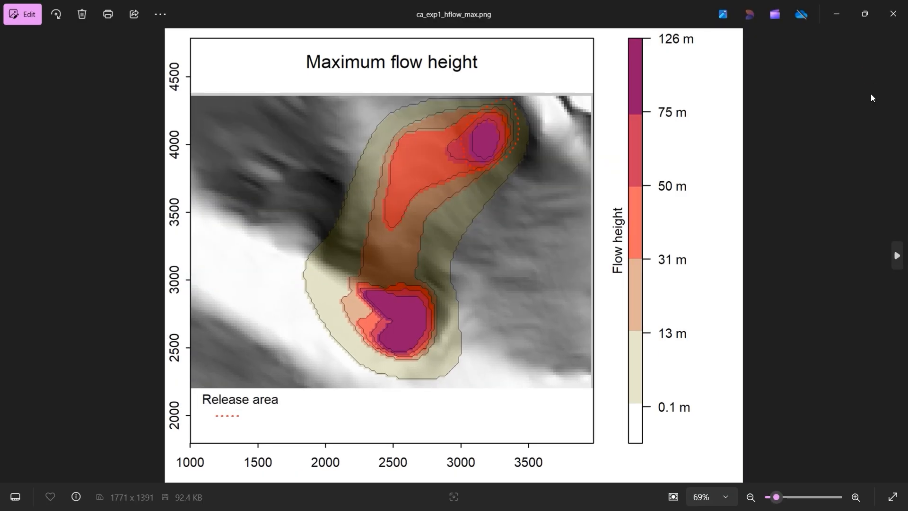
{"action": "left_click", "coordinate": [896, 158]}
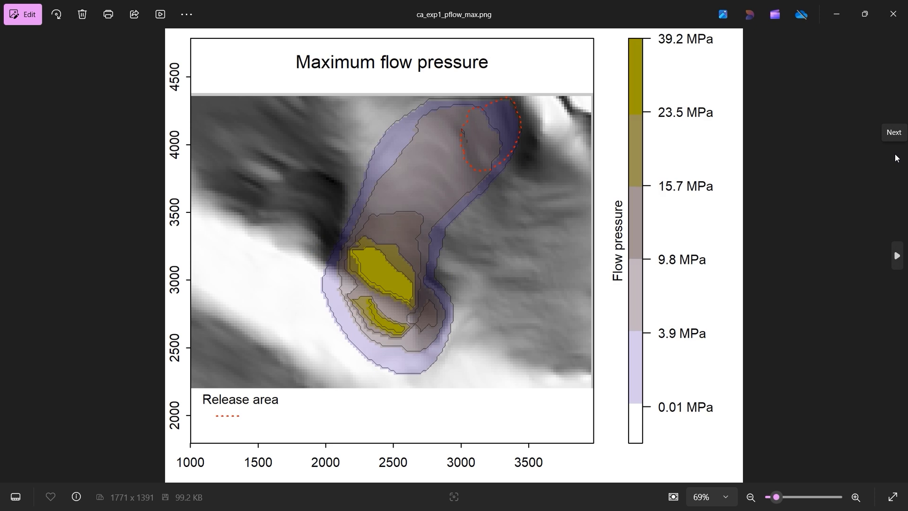
{"action": "left_click", "coordinate": [896, 158]}
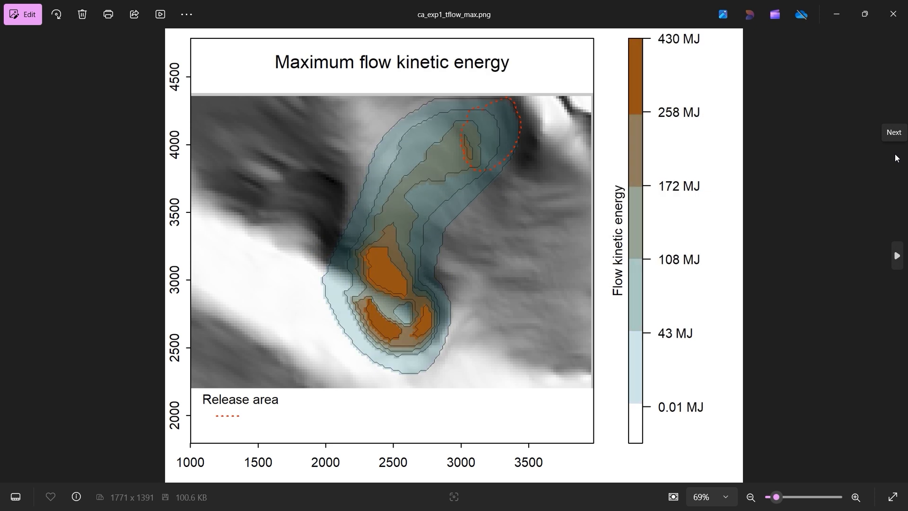
{"action": "left_click", "coordinate": [896, 158]}
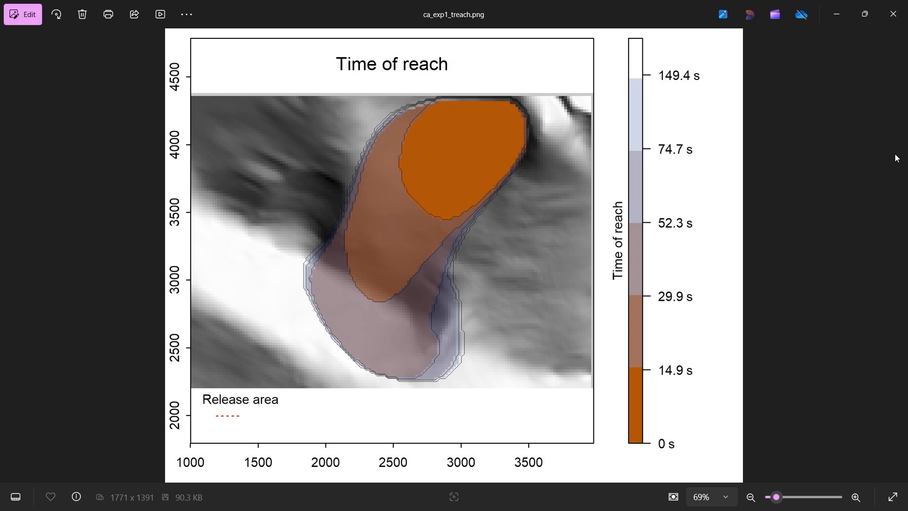